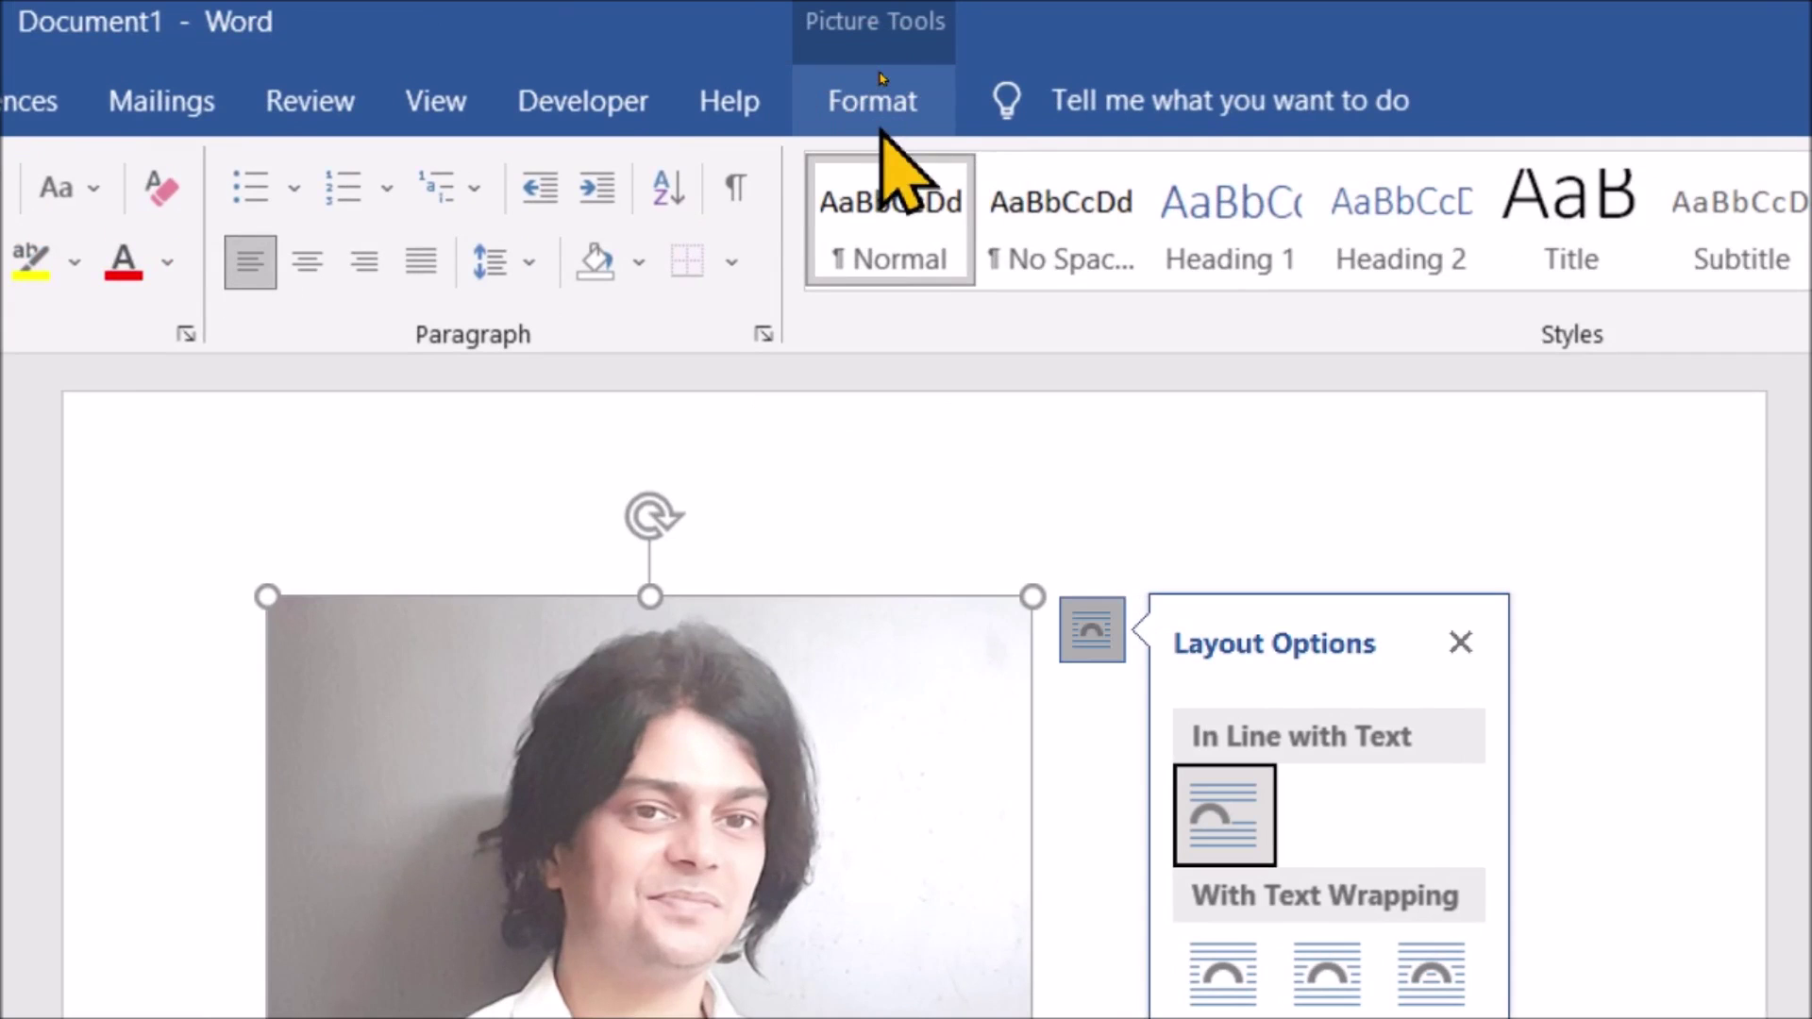
# Switch on Remove Background for the photo so its backdrop is shaded magenta.
pyautogui.click(878, 94)
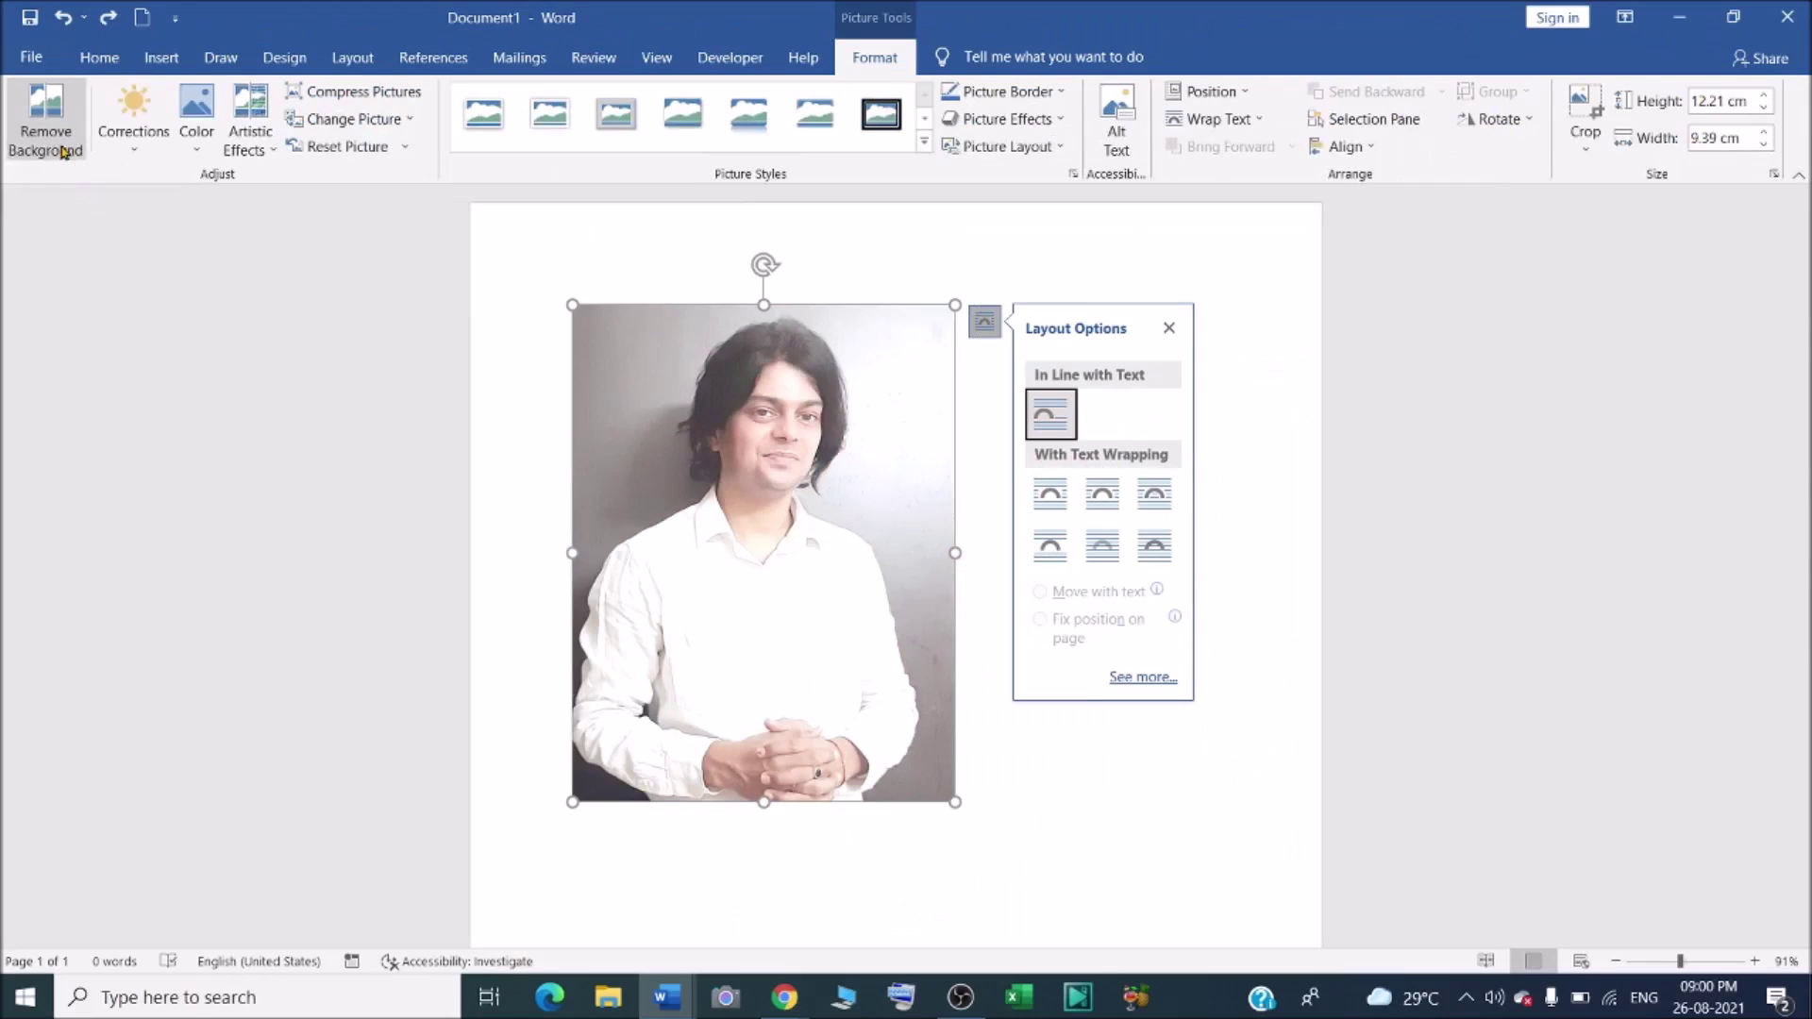
pyautogui.click(125, 142)
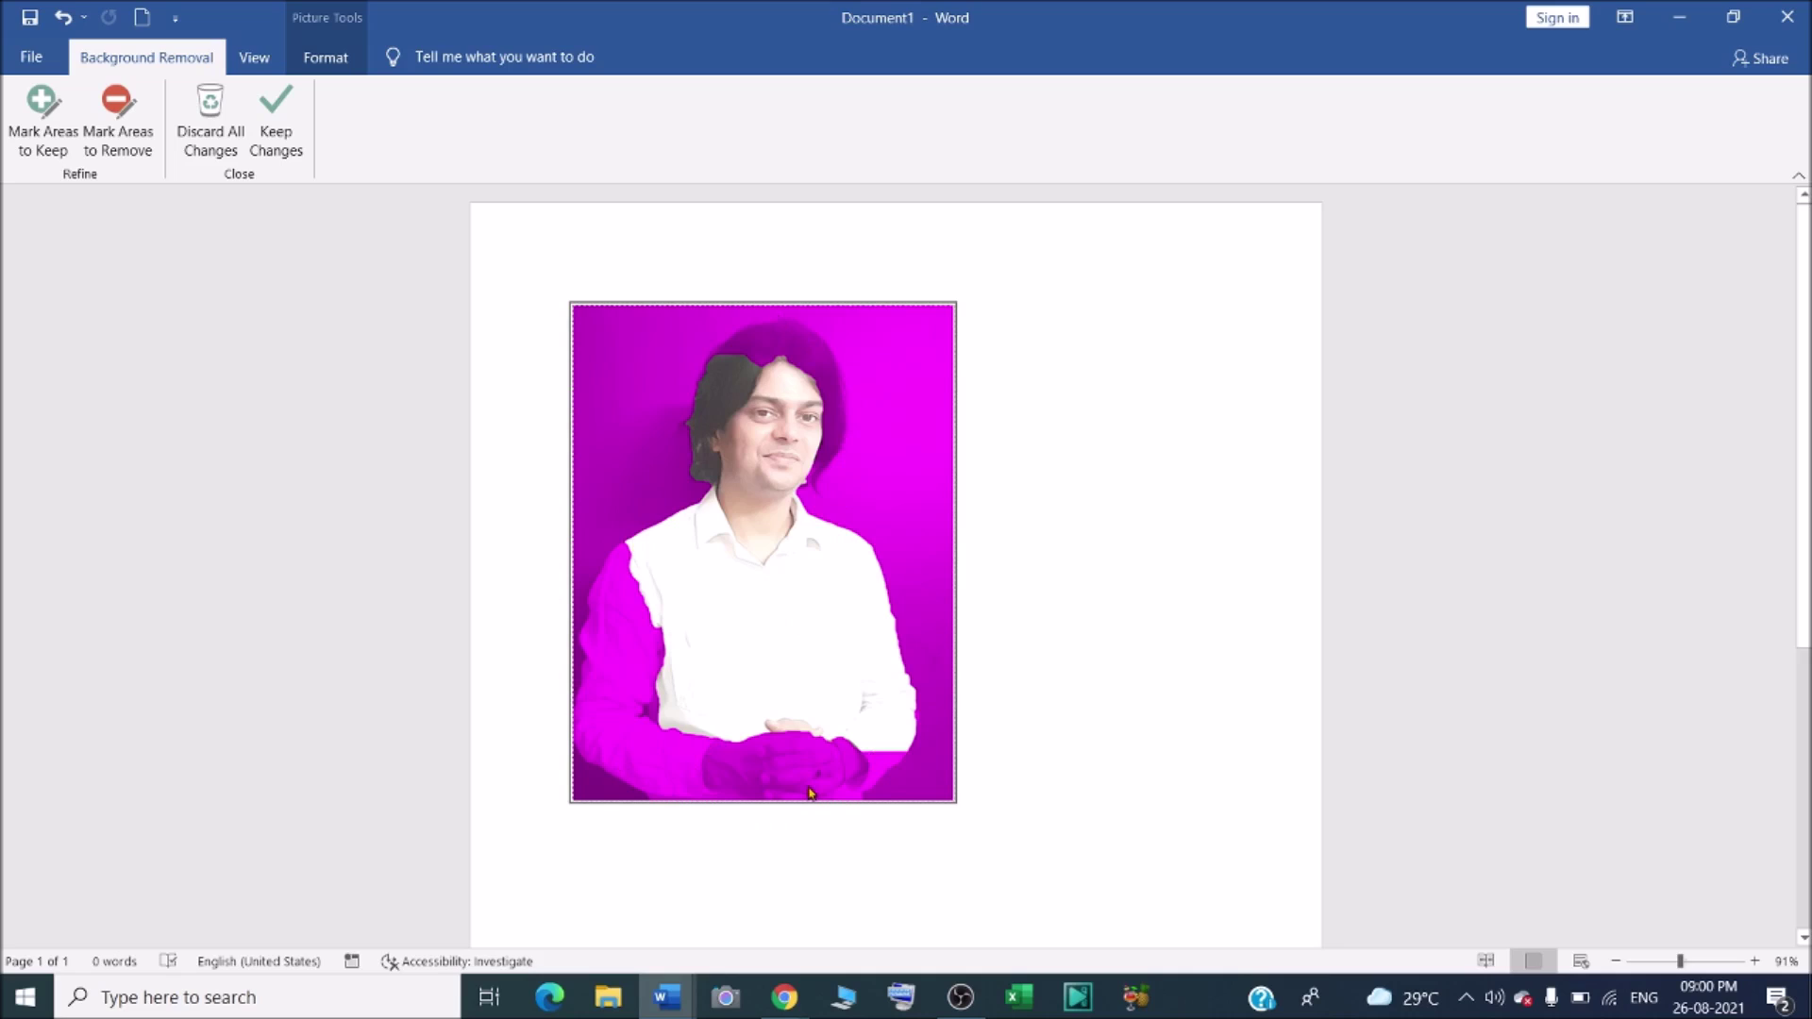
pyautogui.click(22, 140)
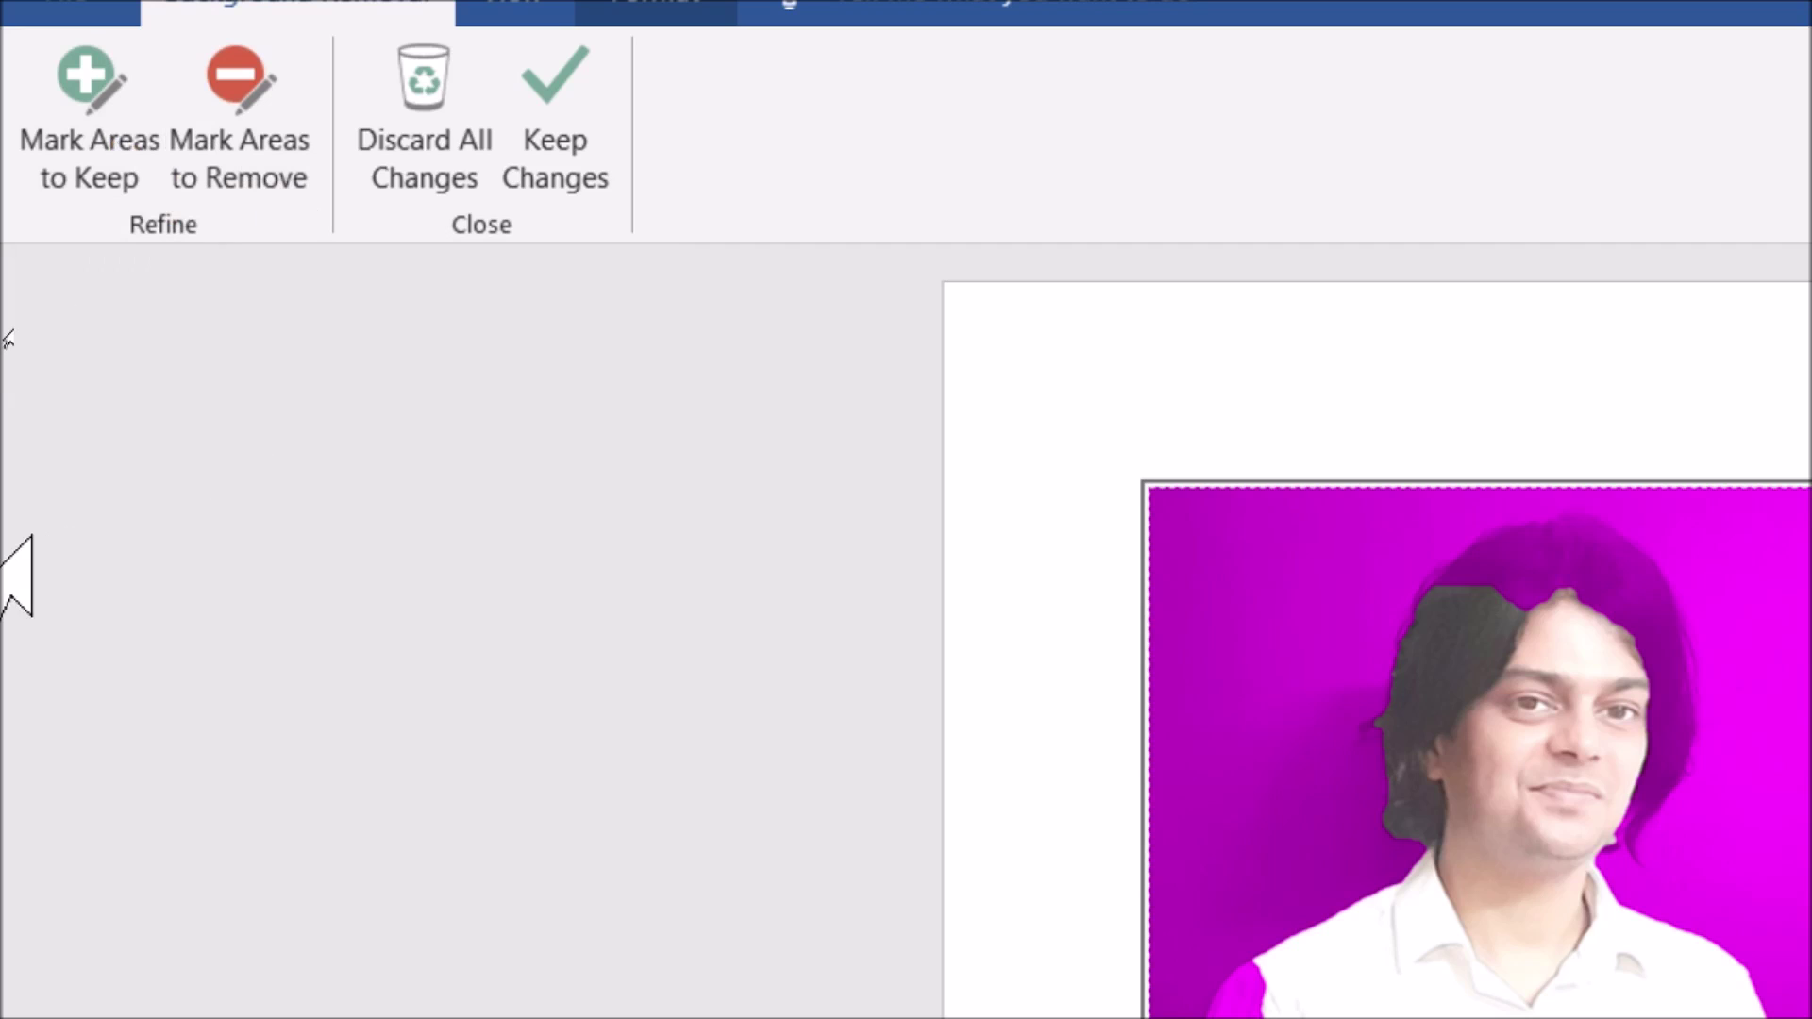
pyautogui.click(42, 146)
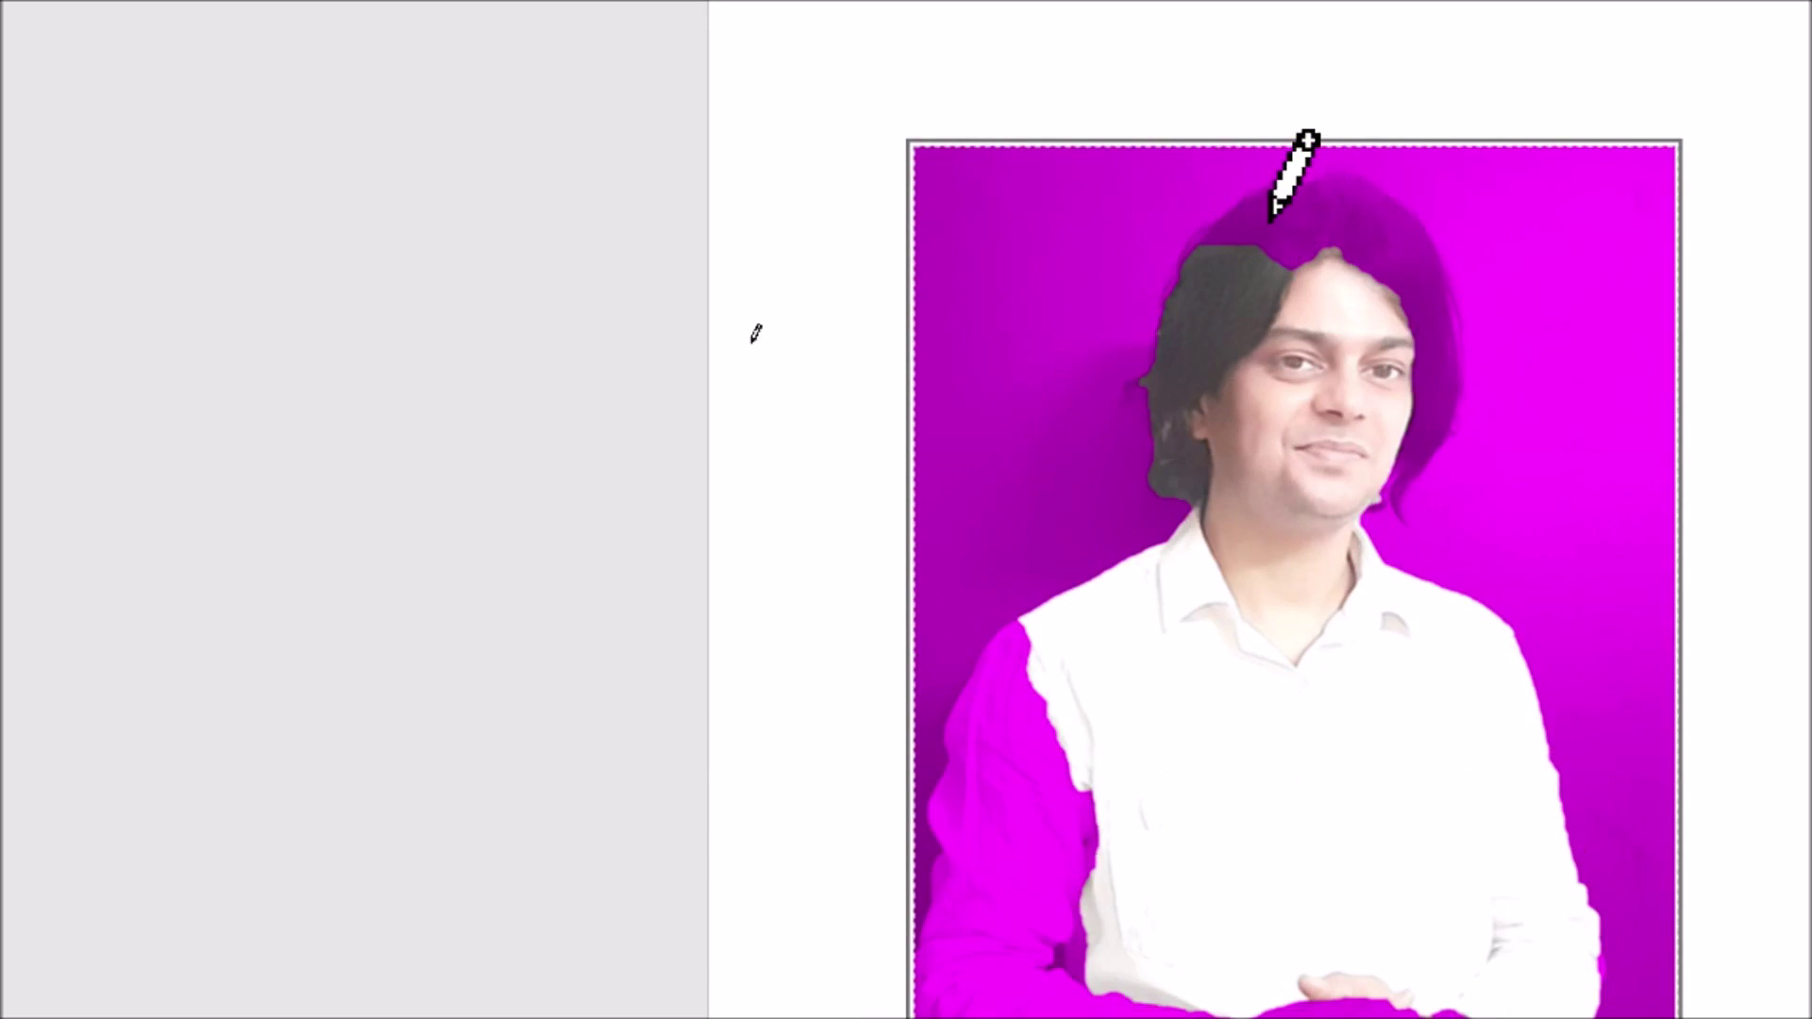
# Mark the hair top, left shoulder and arm, arm edge, and hands as areas to keep.
pyautogui.moveTo(1269, 219)
pyautogui.mouseDown()
pyautogui.moveTo(1375, 202)
pyautogui.moveTo(1435, 283)
pyautogui.moveTo(1438, 406)
pyautogui.moveTo(1415, 460)
pyautogui.mouseUp()
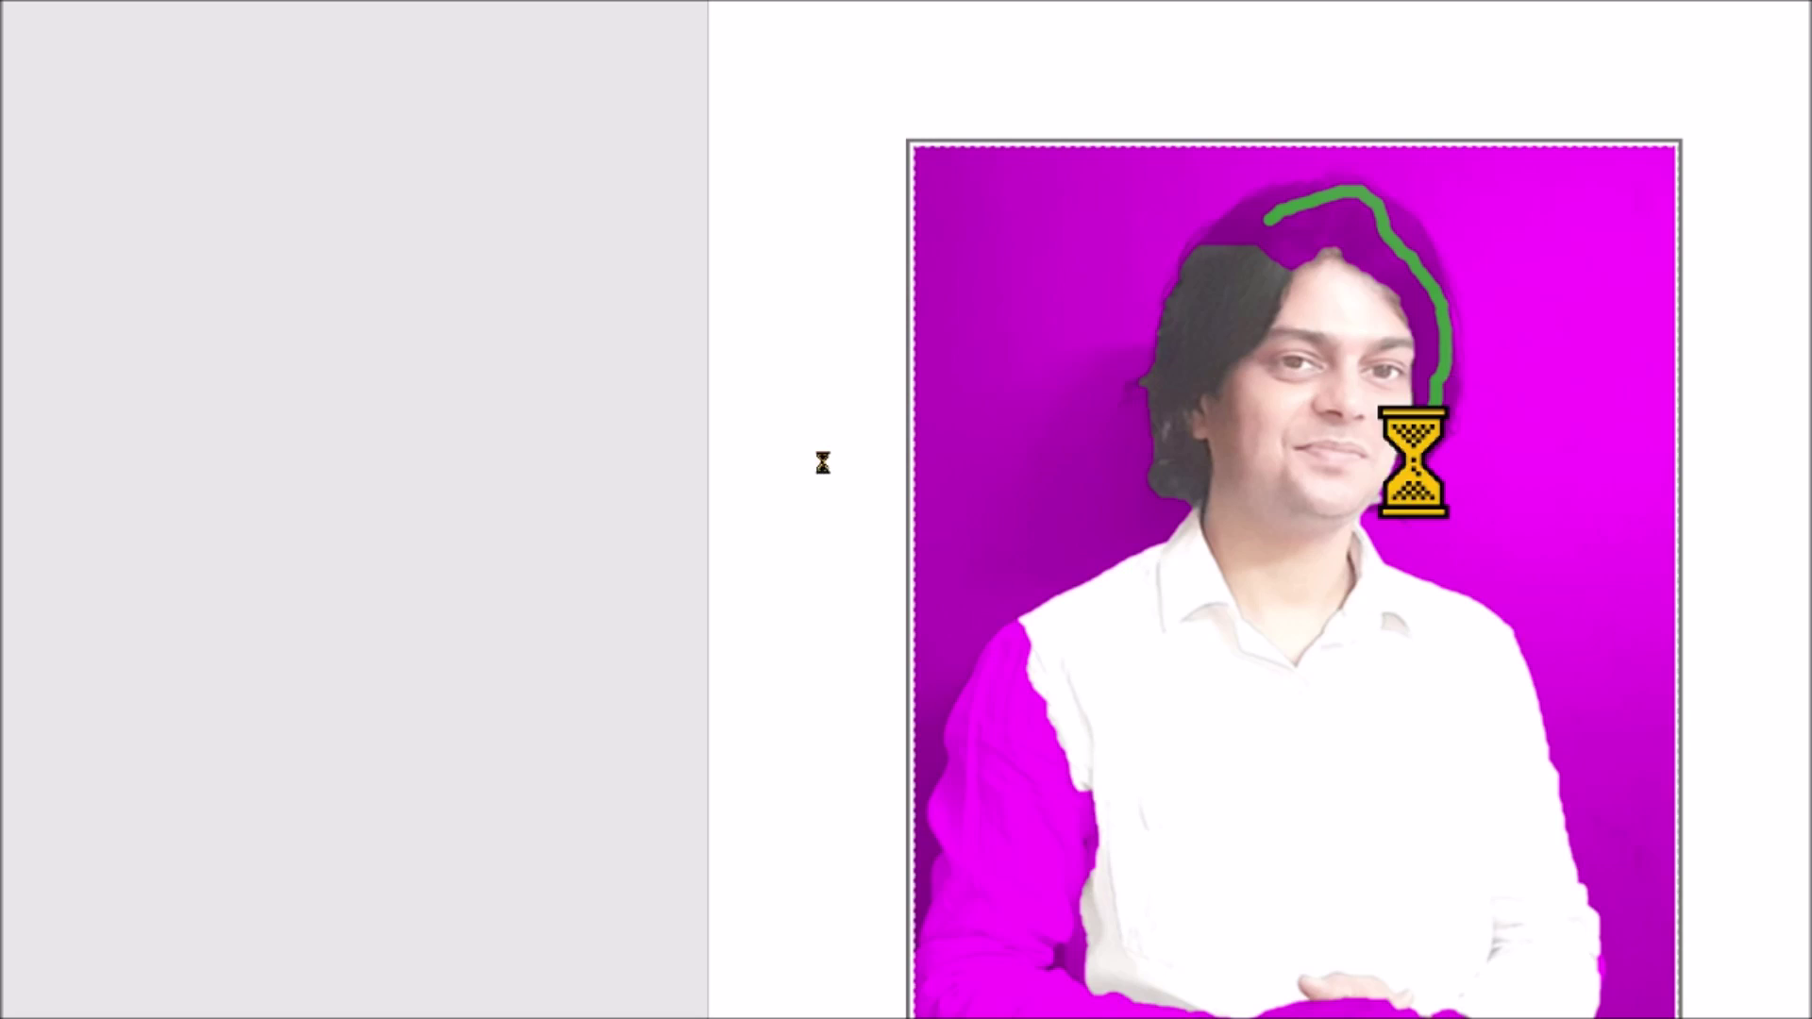
pyautogui.scroll(1, 1411, 161)
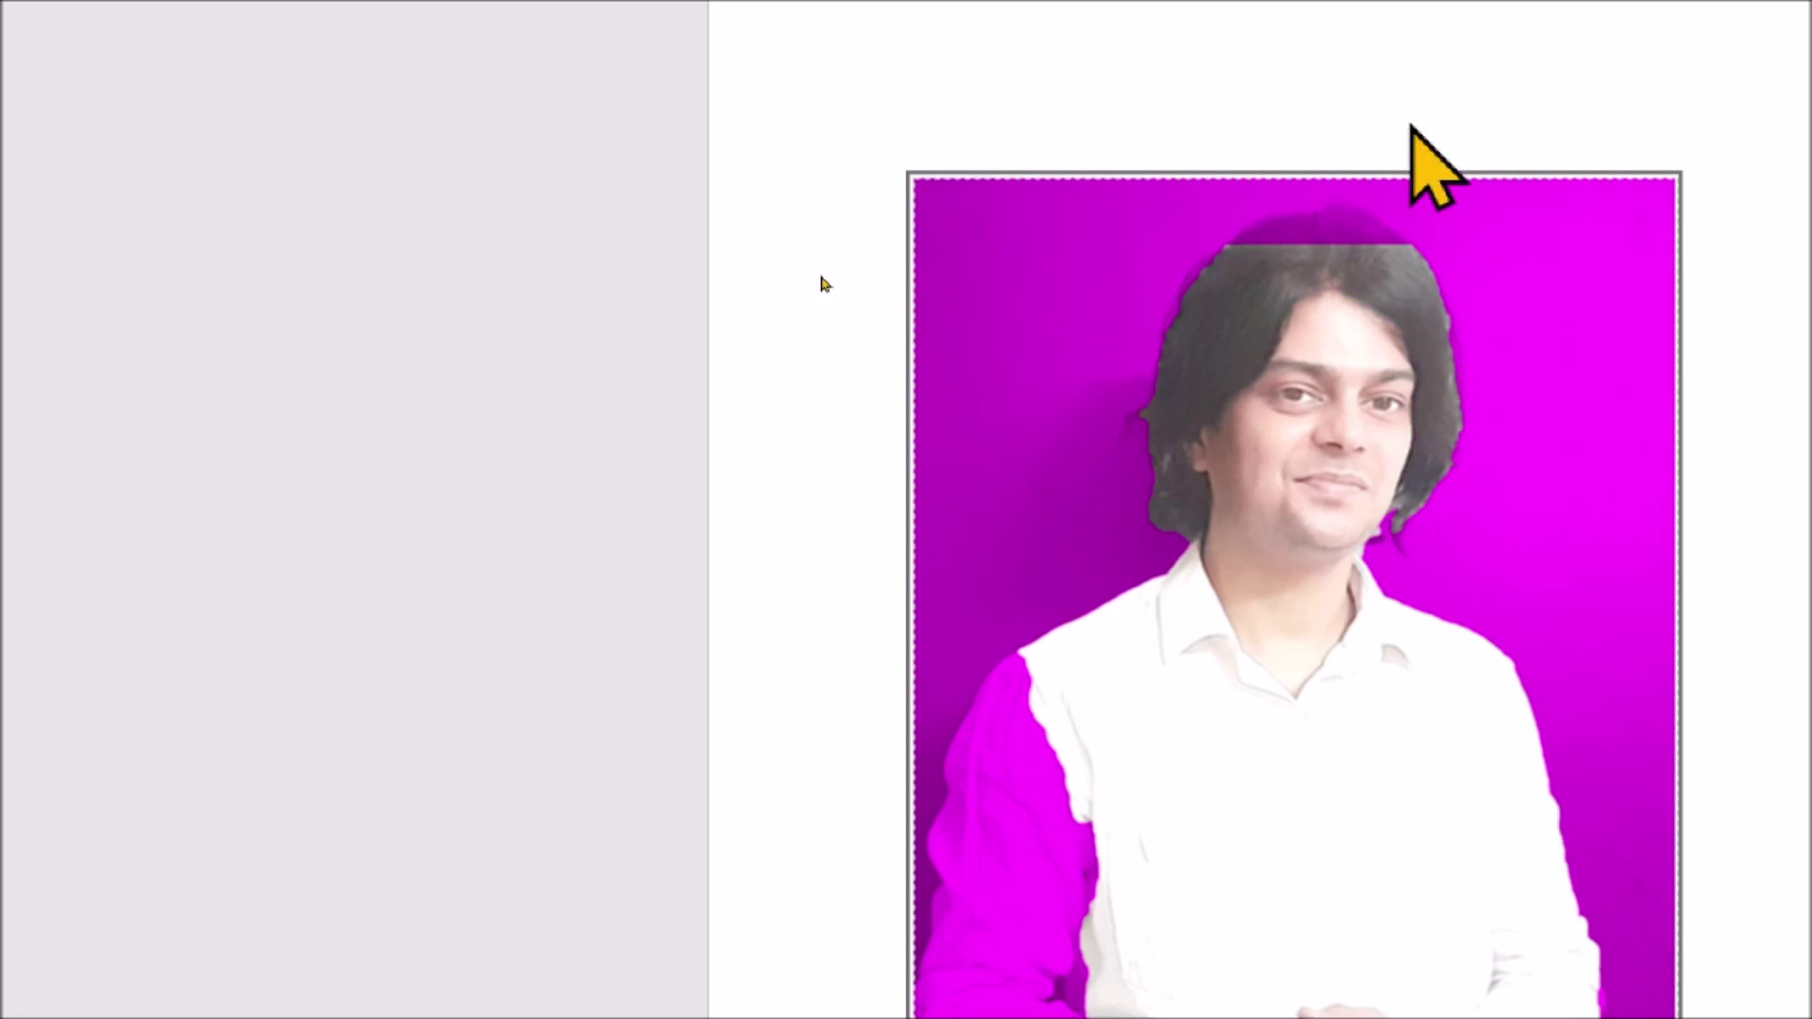
pyautogui.moveTo(1369, 245); pyautogui.dragTo(1314, 244)
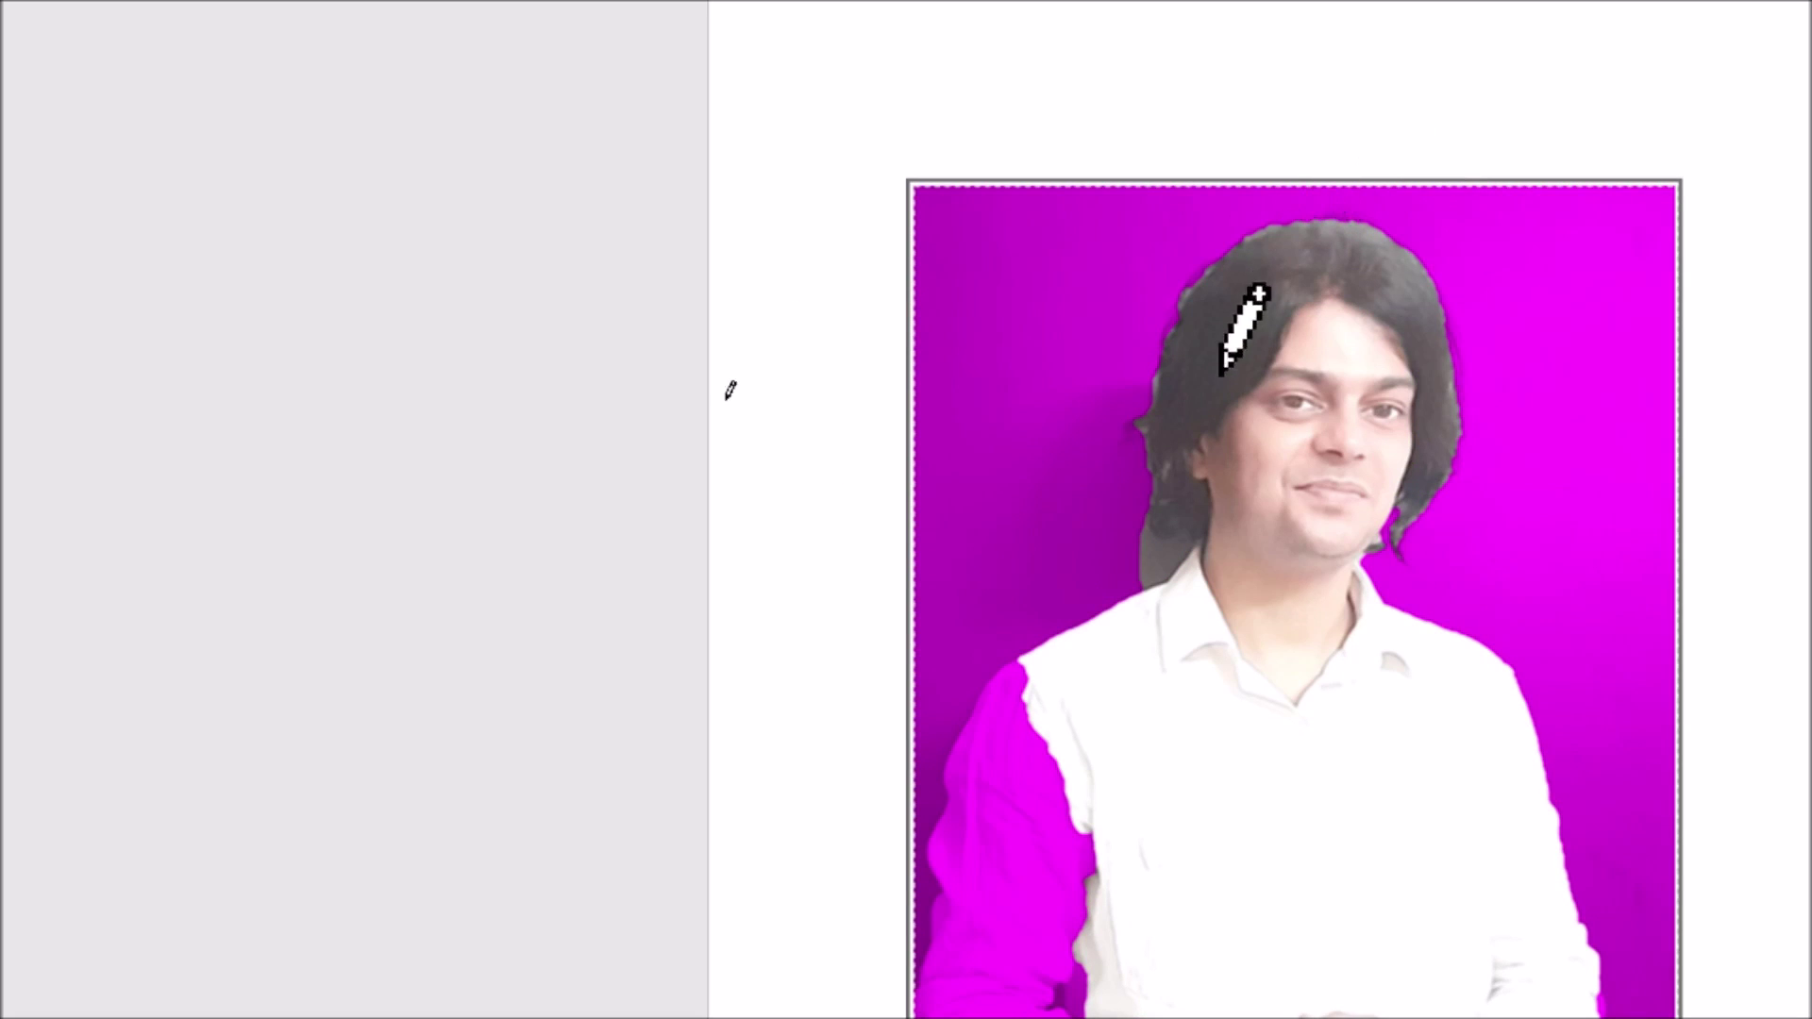
pyautogui.scroll(-3, 983, 877)
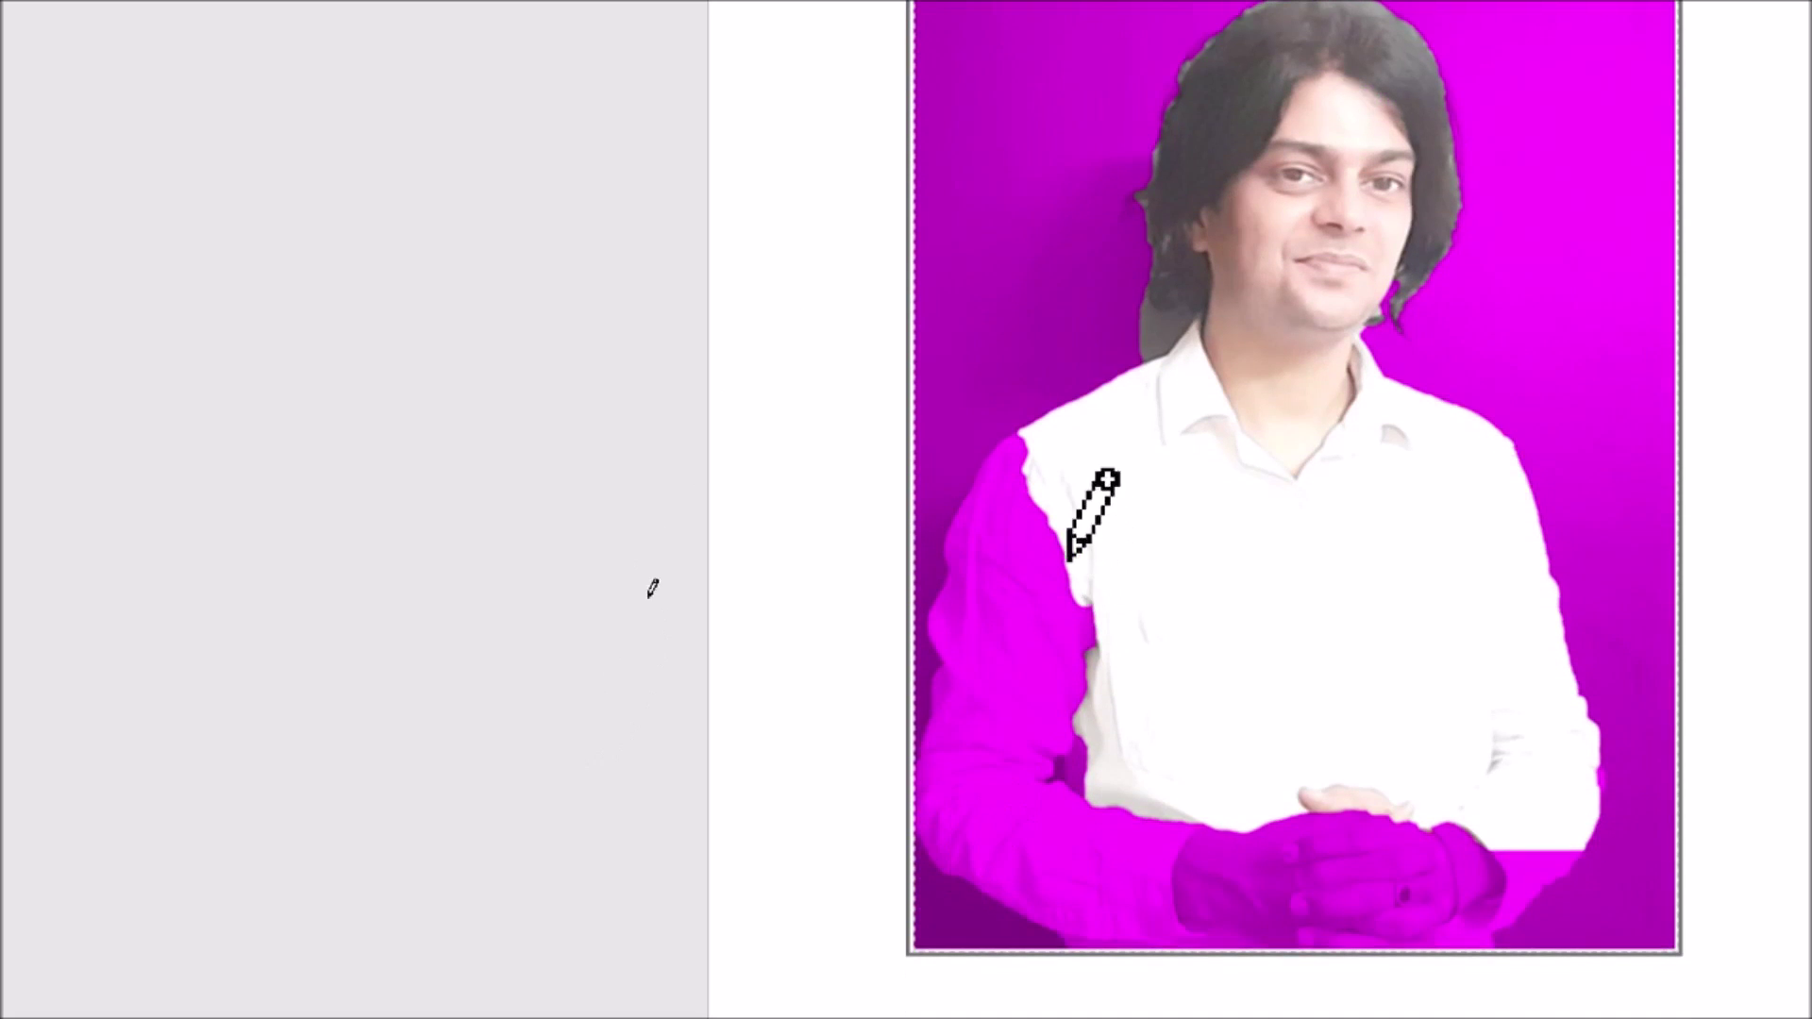
pyautogui.moveTo(1004, 531)
pyautogui.mouseDown()
pyautogui.moveTo(1281, 885)
pyautogui.moveTo(1336, 862)
pyautogui.mouseUp()
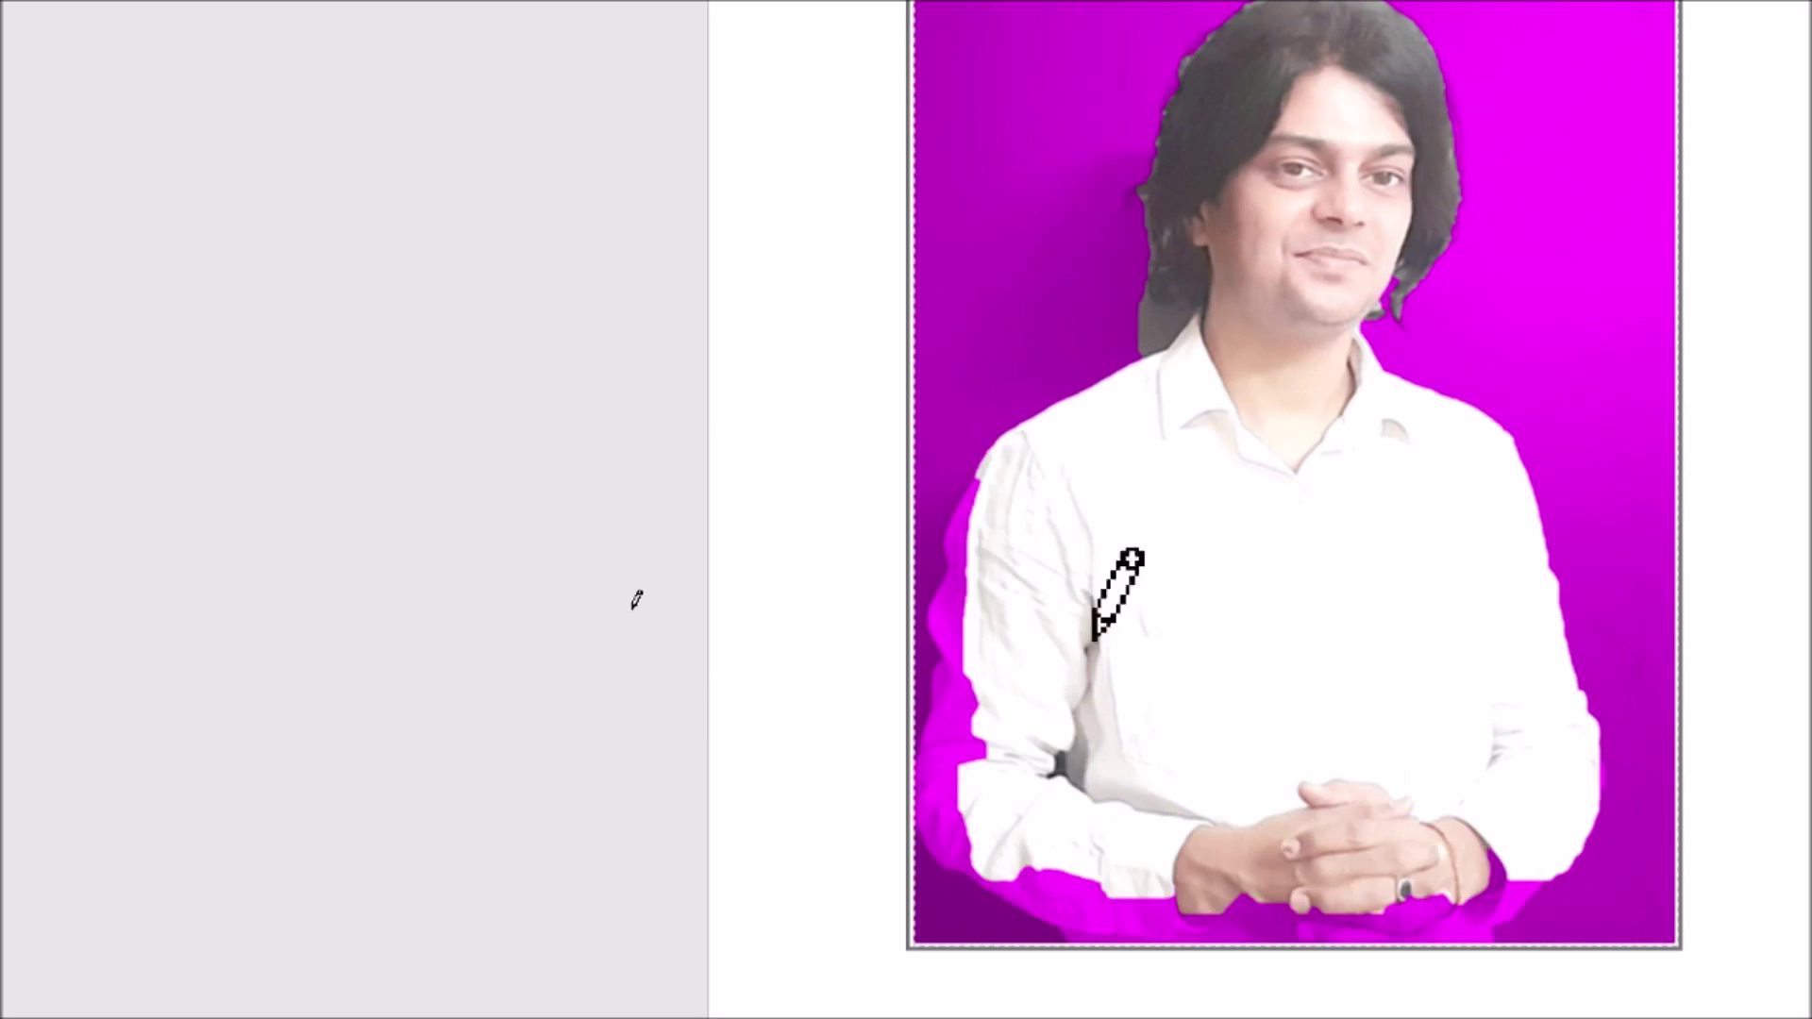
pyautogui.moveTo(962, 514); pyautogui.dragTo(960, 766)
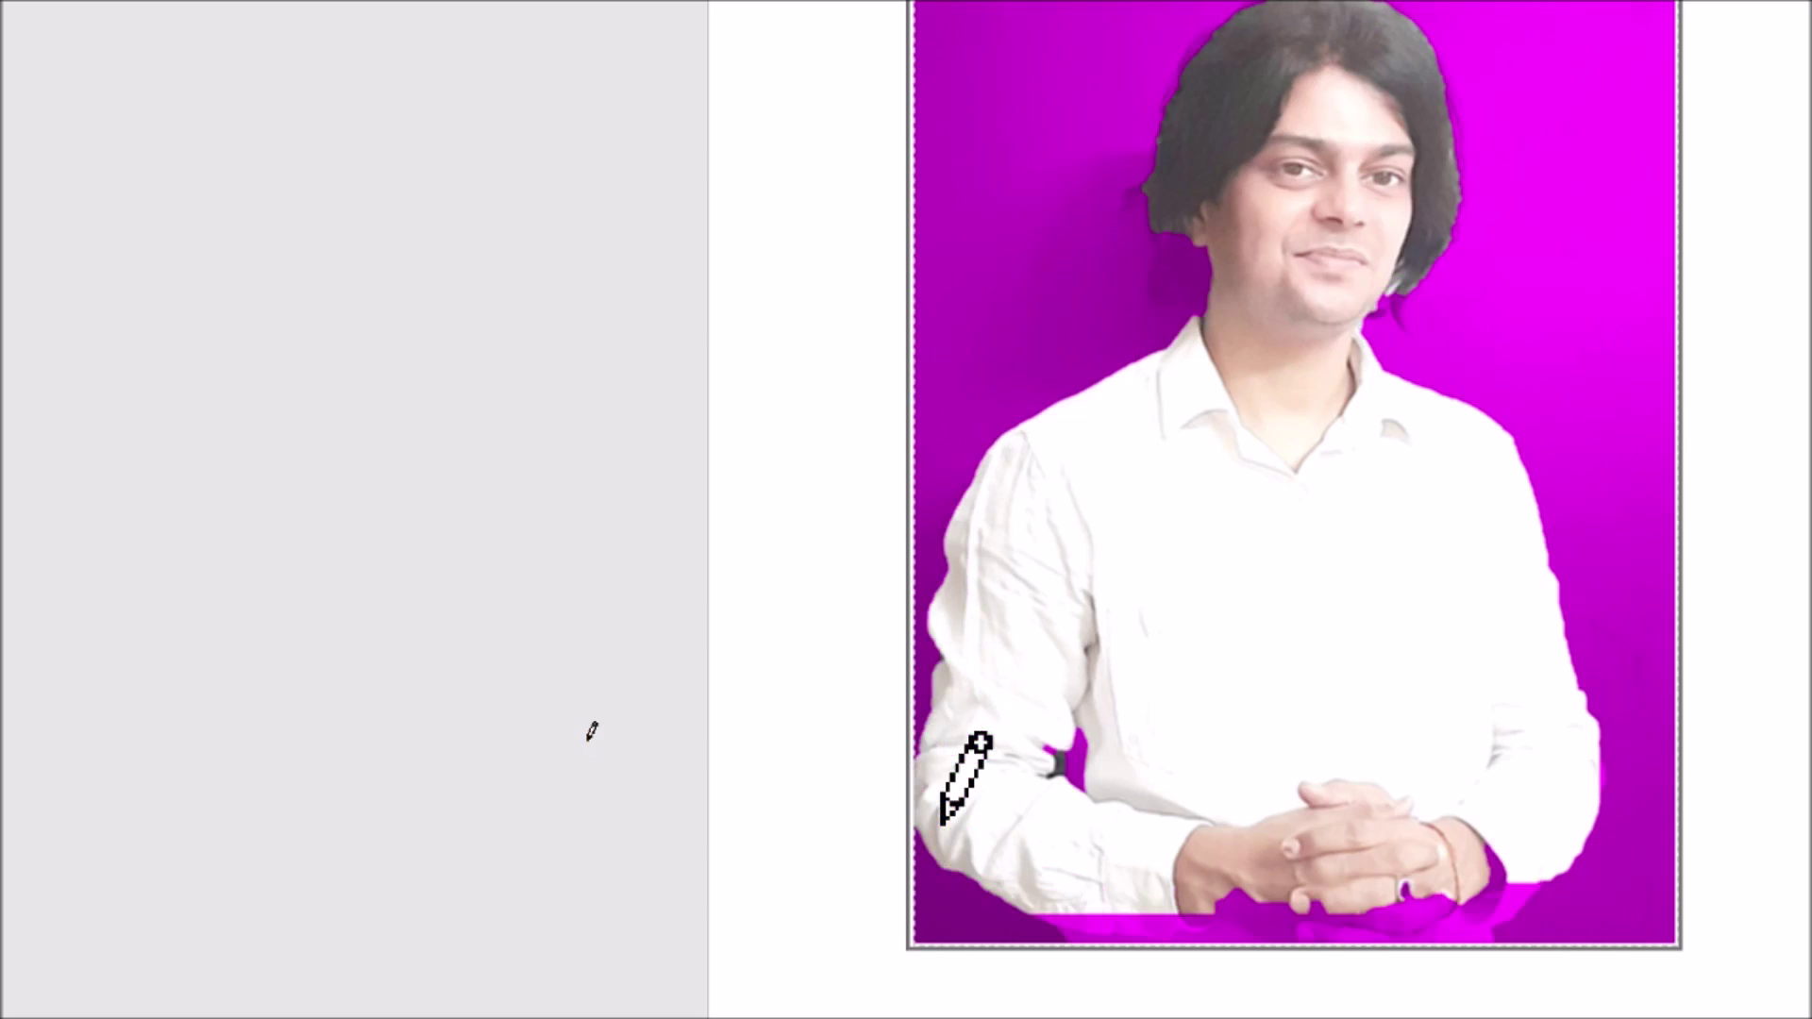
pyautogui.moveTo(1118, 882); pyautogui.dragTo(1425, 876)
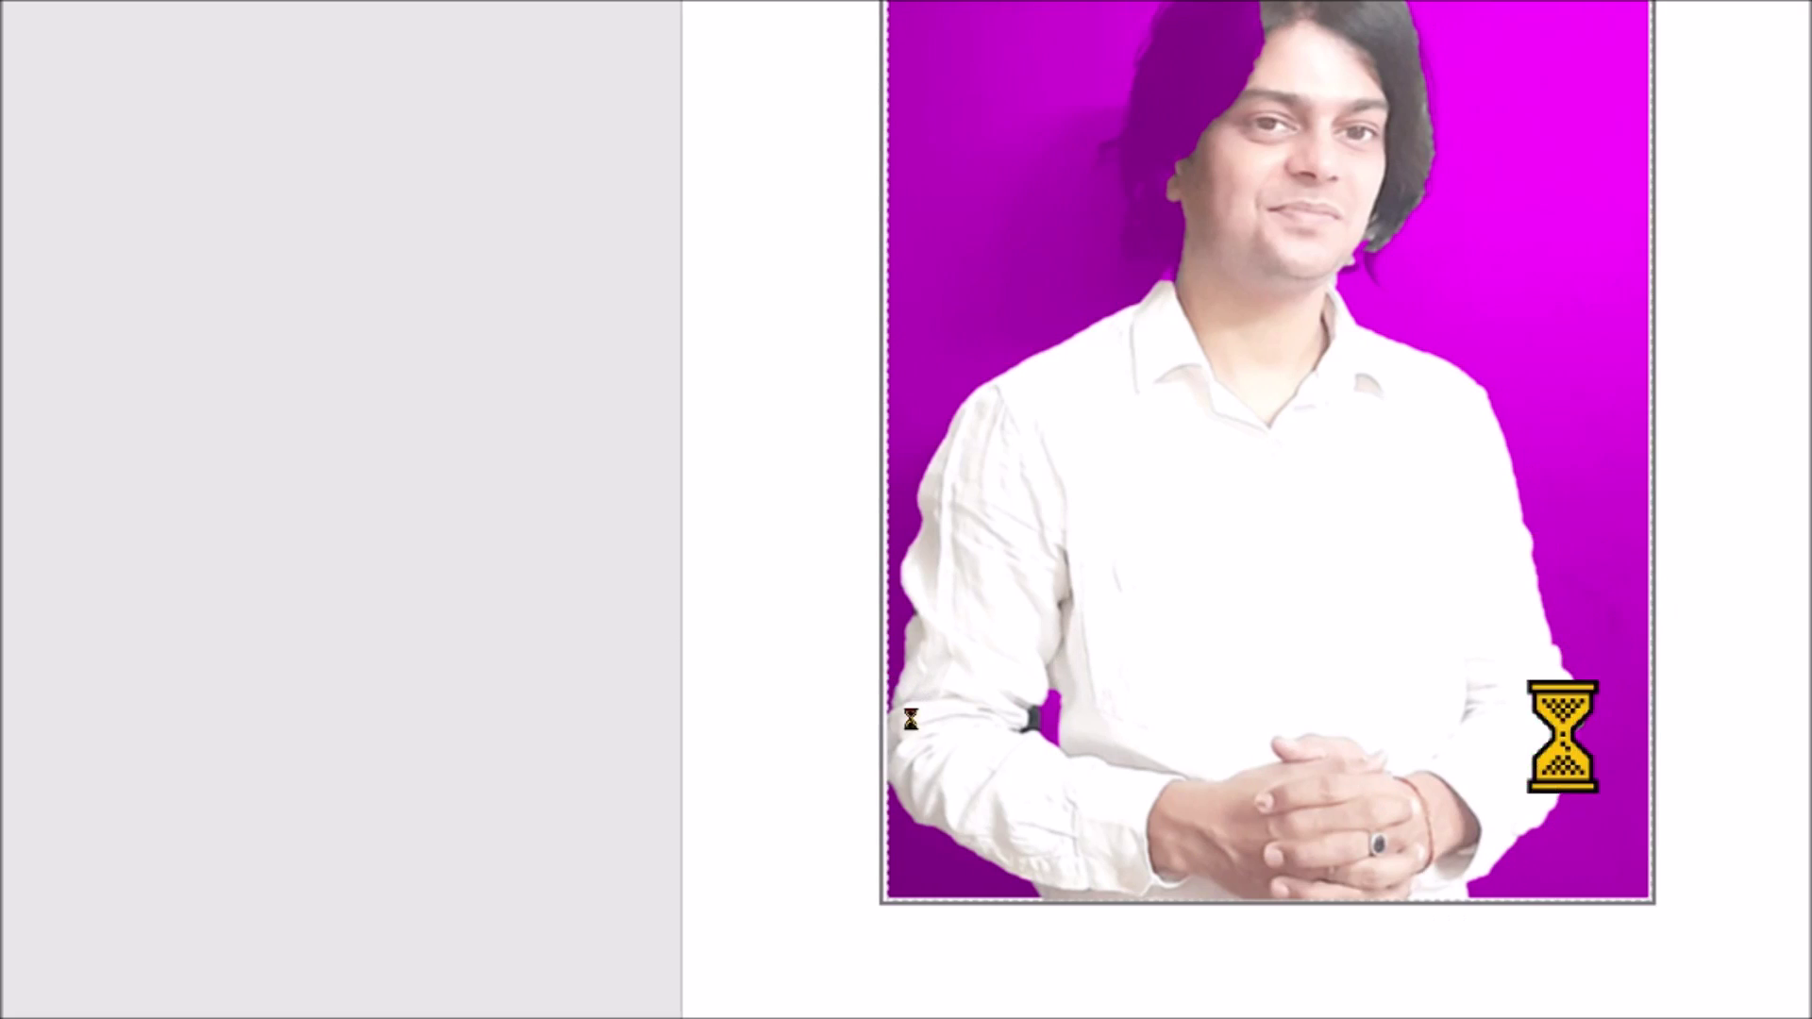
# Mark the left side, face edge and top edge of the hair to keep.
pyautogui.scroll(3, 1261, 75)
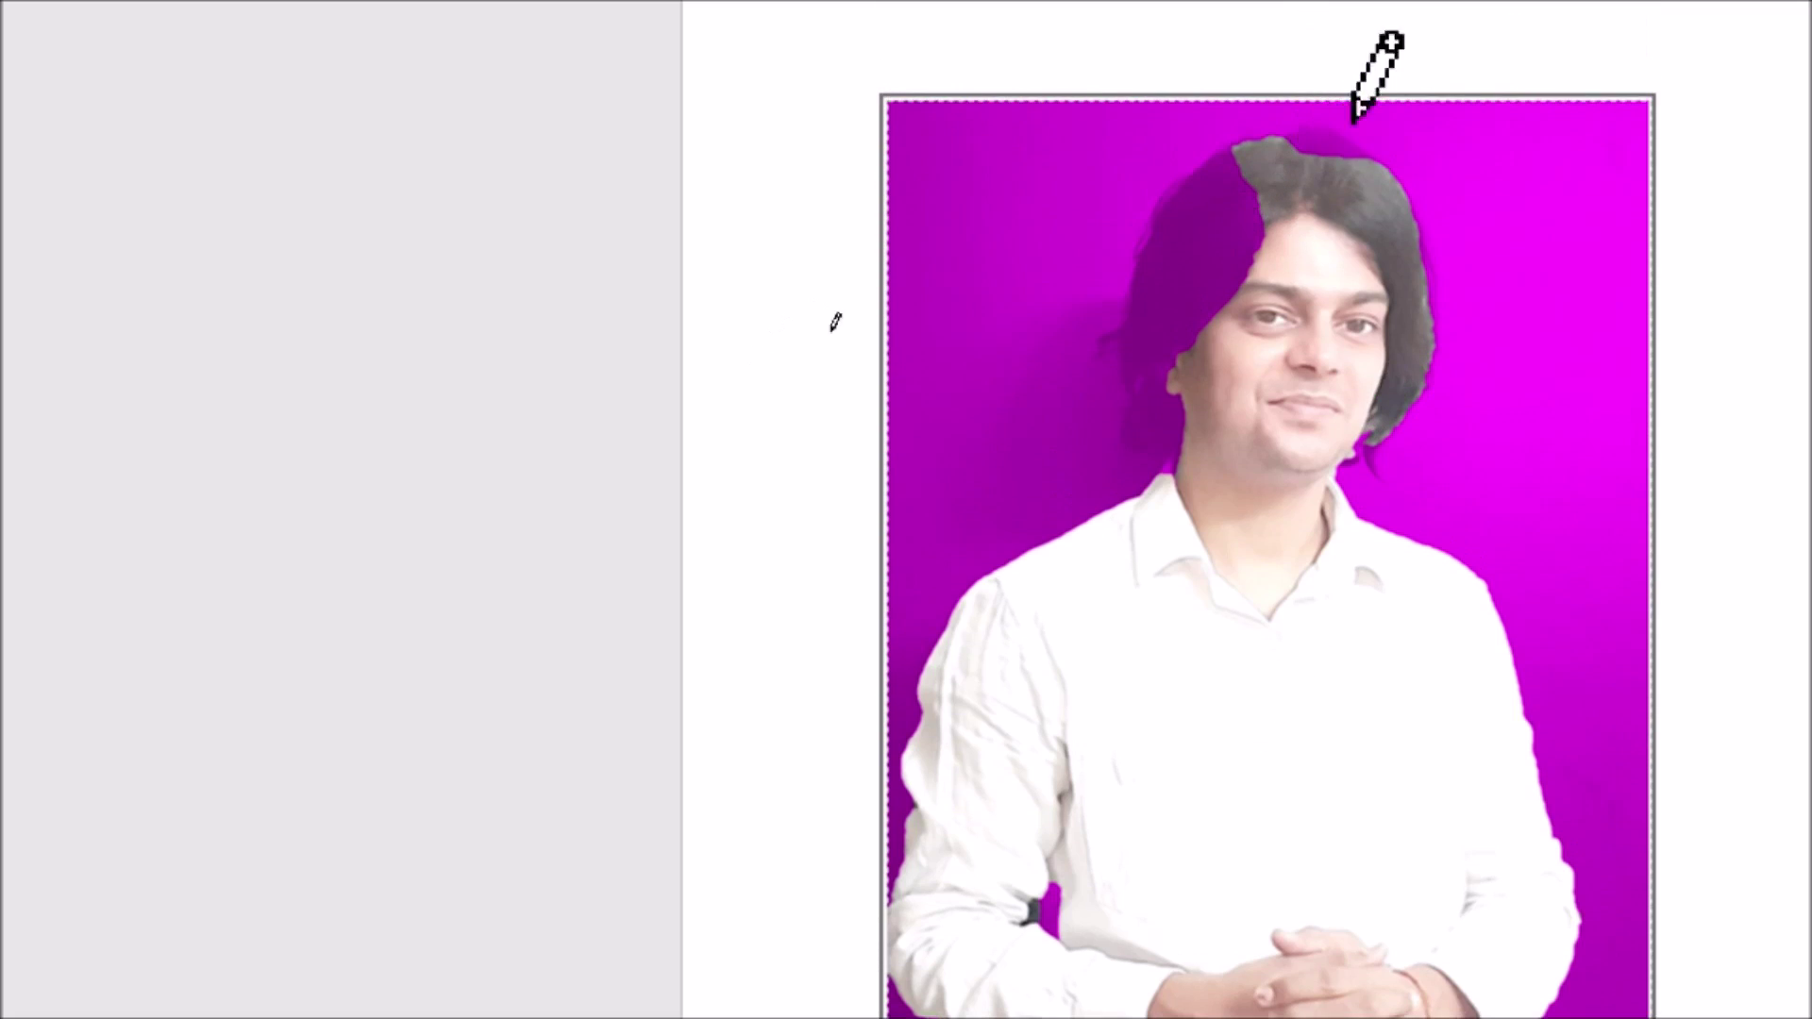
pyautogui.moveTo(1229, 203); pyautogui.dragTo(1139, 383)
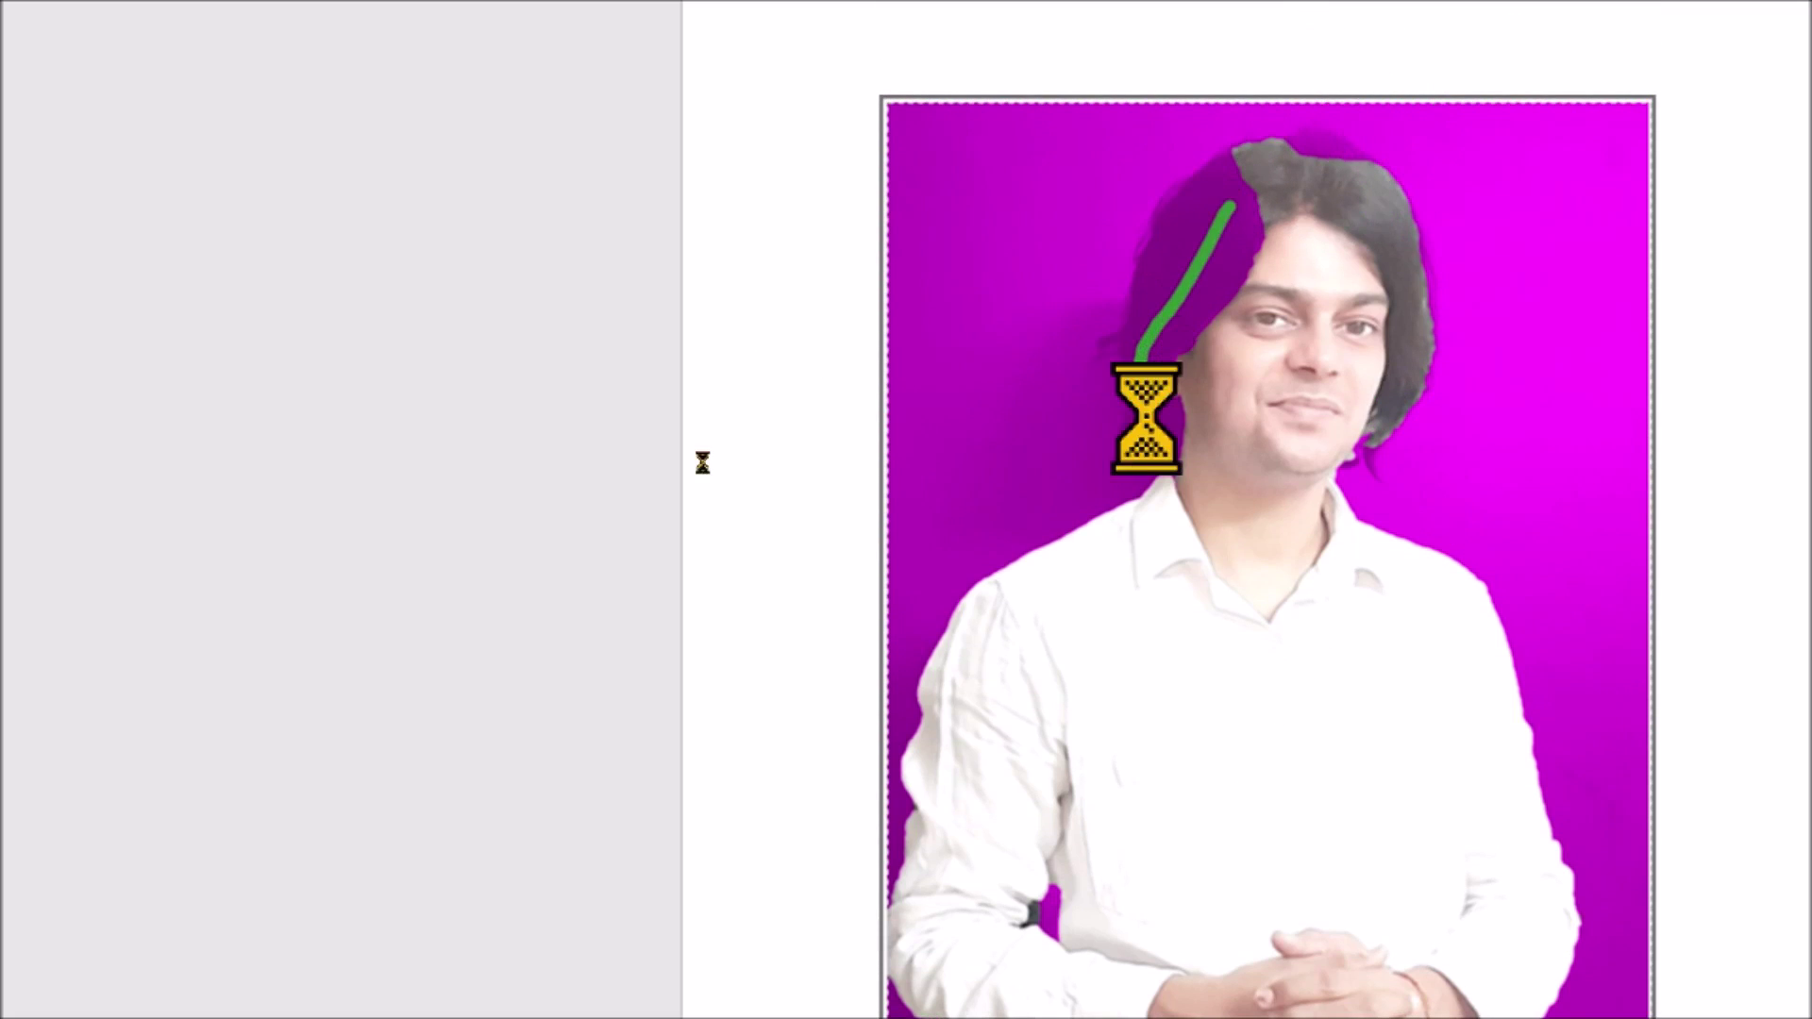
pyautogui.moveTo(1159, 413); pyautogui.dragTo(1146, 421)
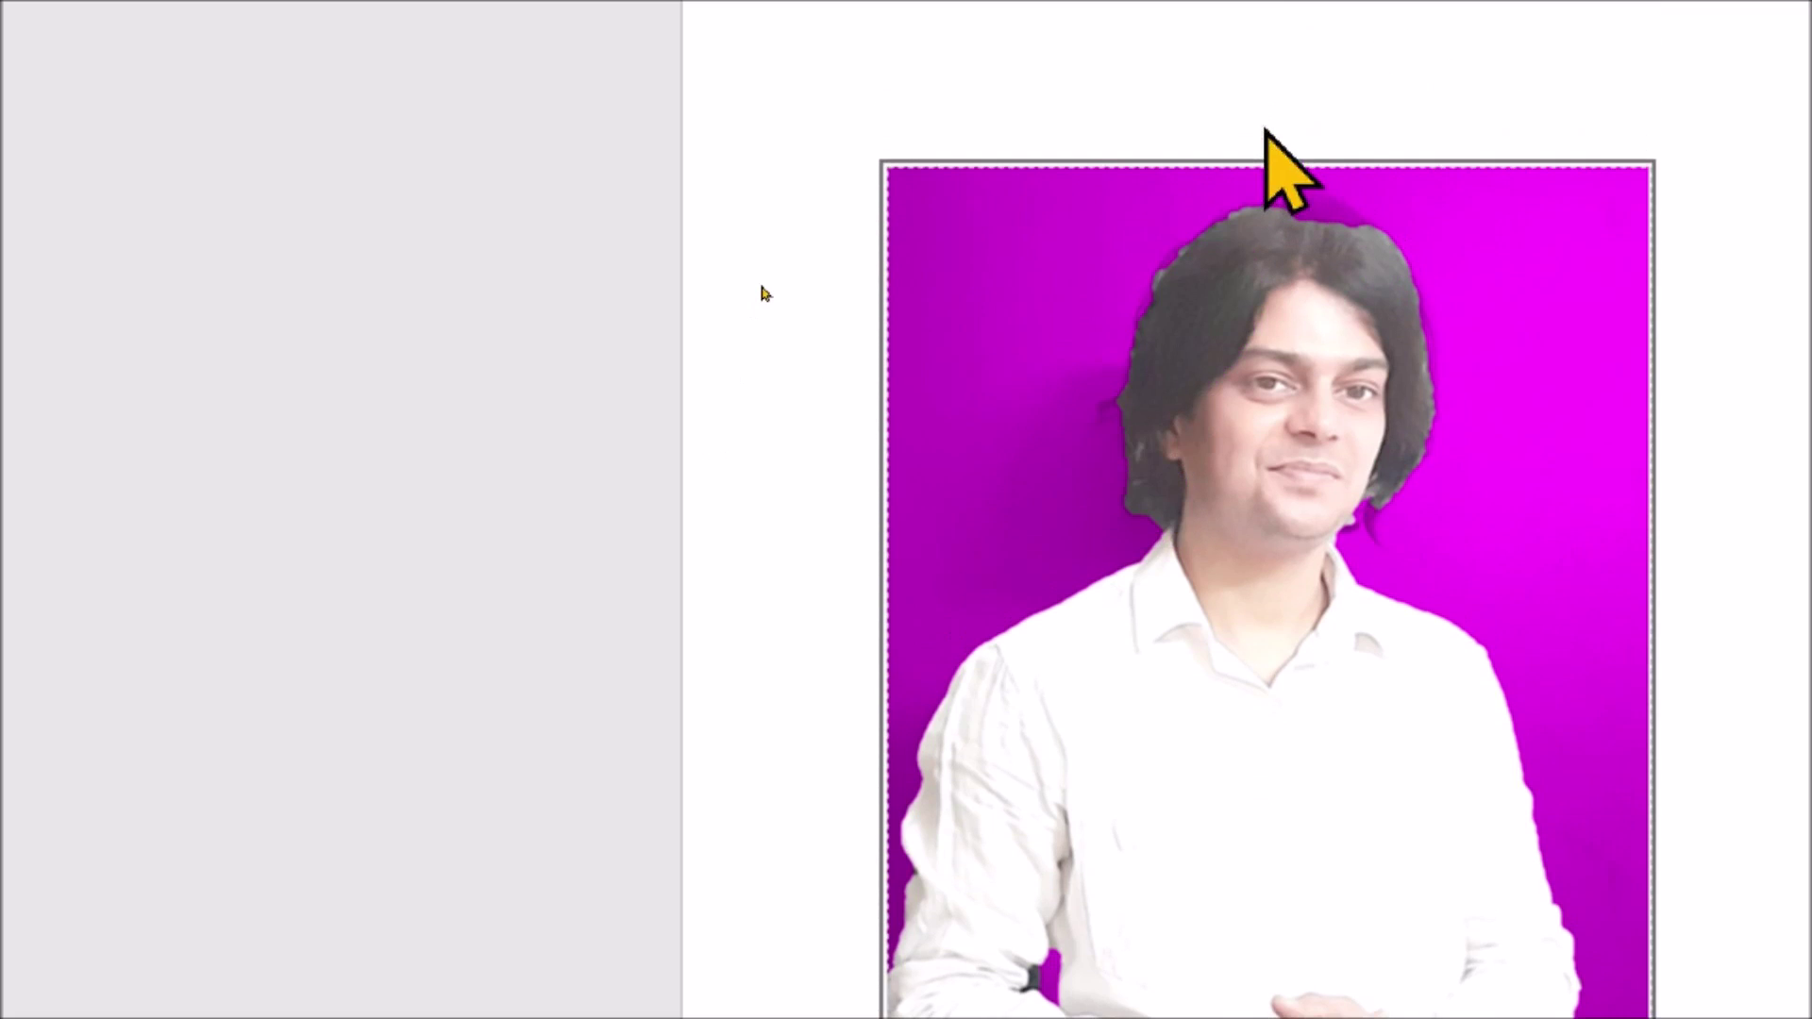
pyautogui.moveTo(1304, 200); pyautogui.dragTo(1319, 209)
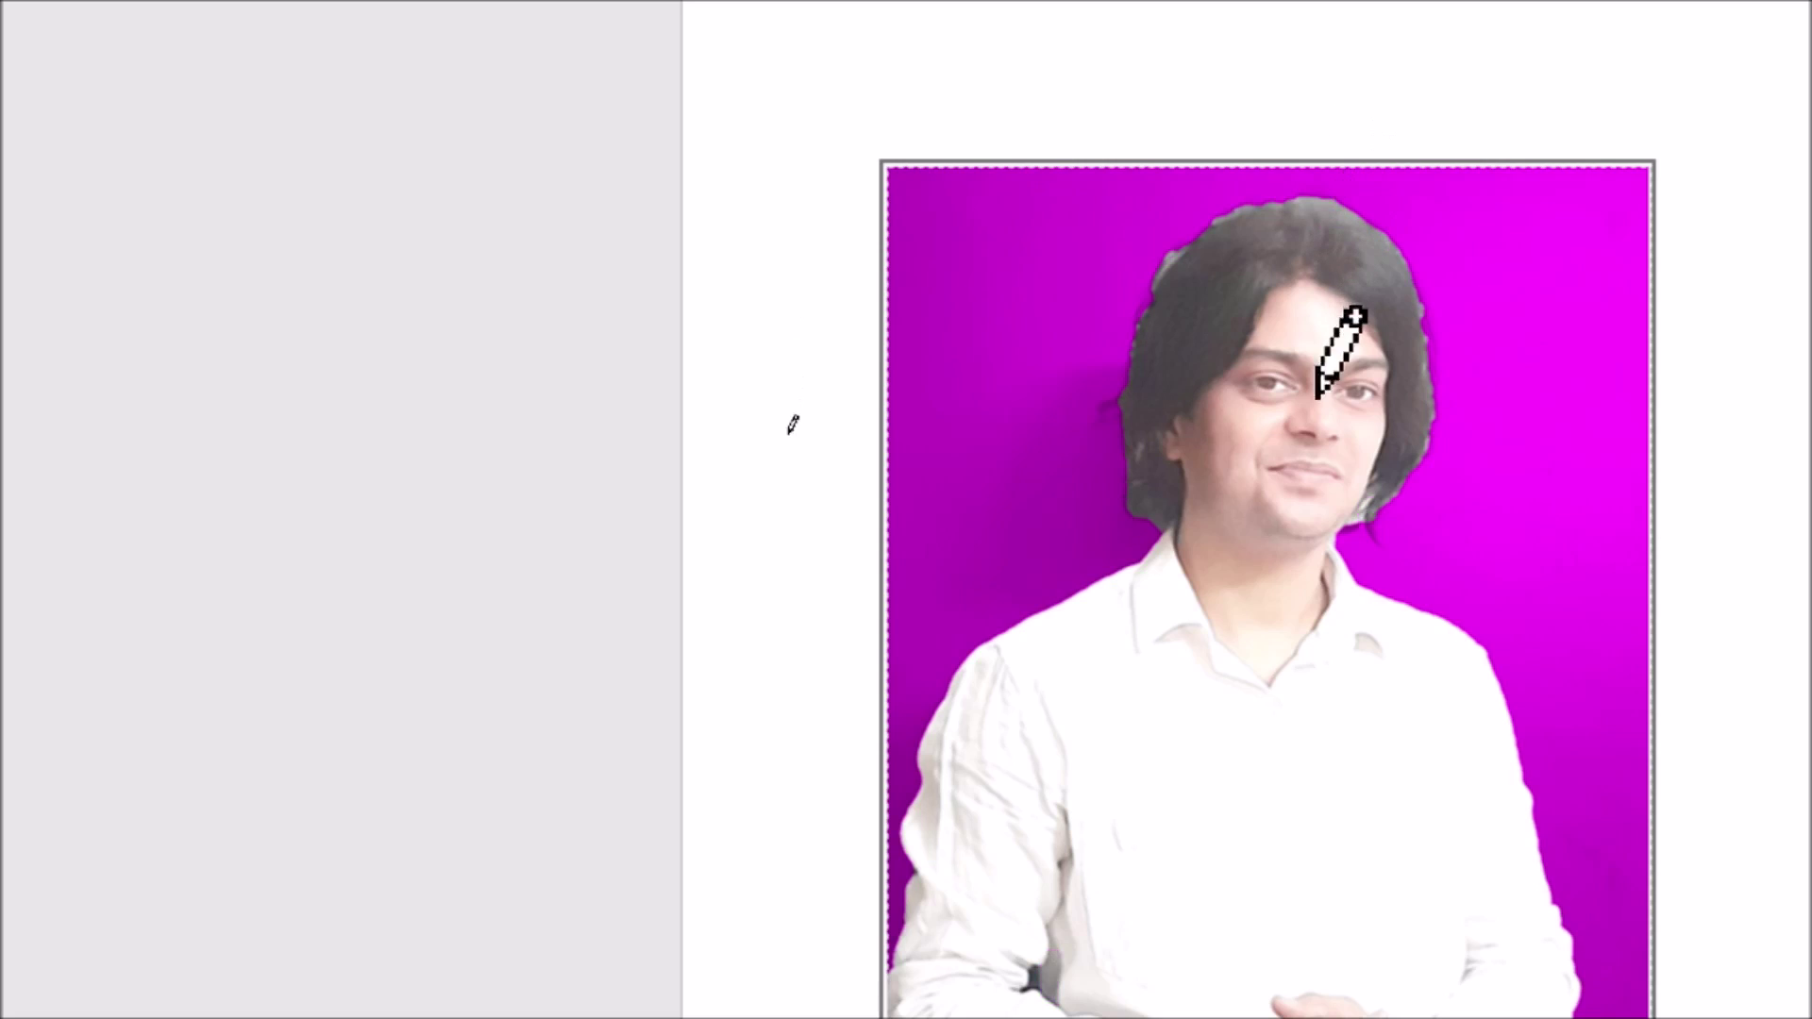
pyautogui.scroll(-3, 1321, 850)
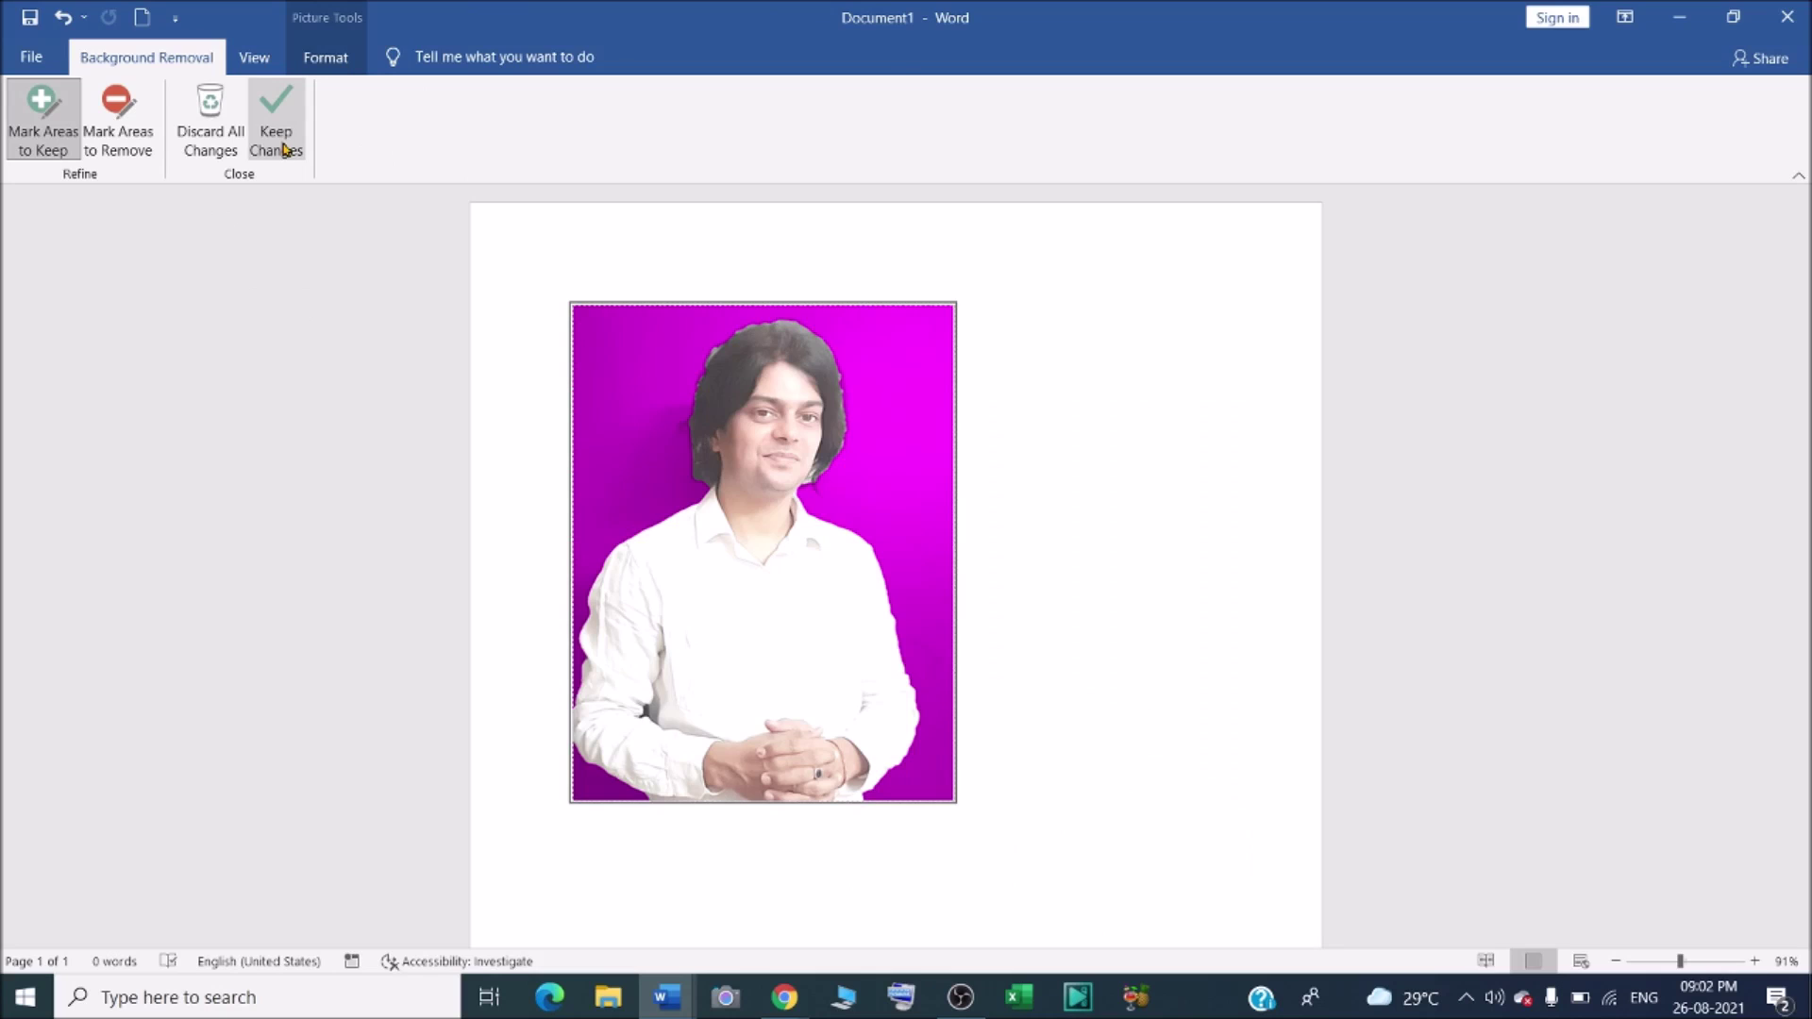
# Keep the background-removal changes so only the person remains.
pyautogui.click(283, 149)
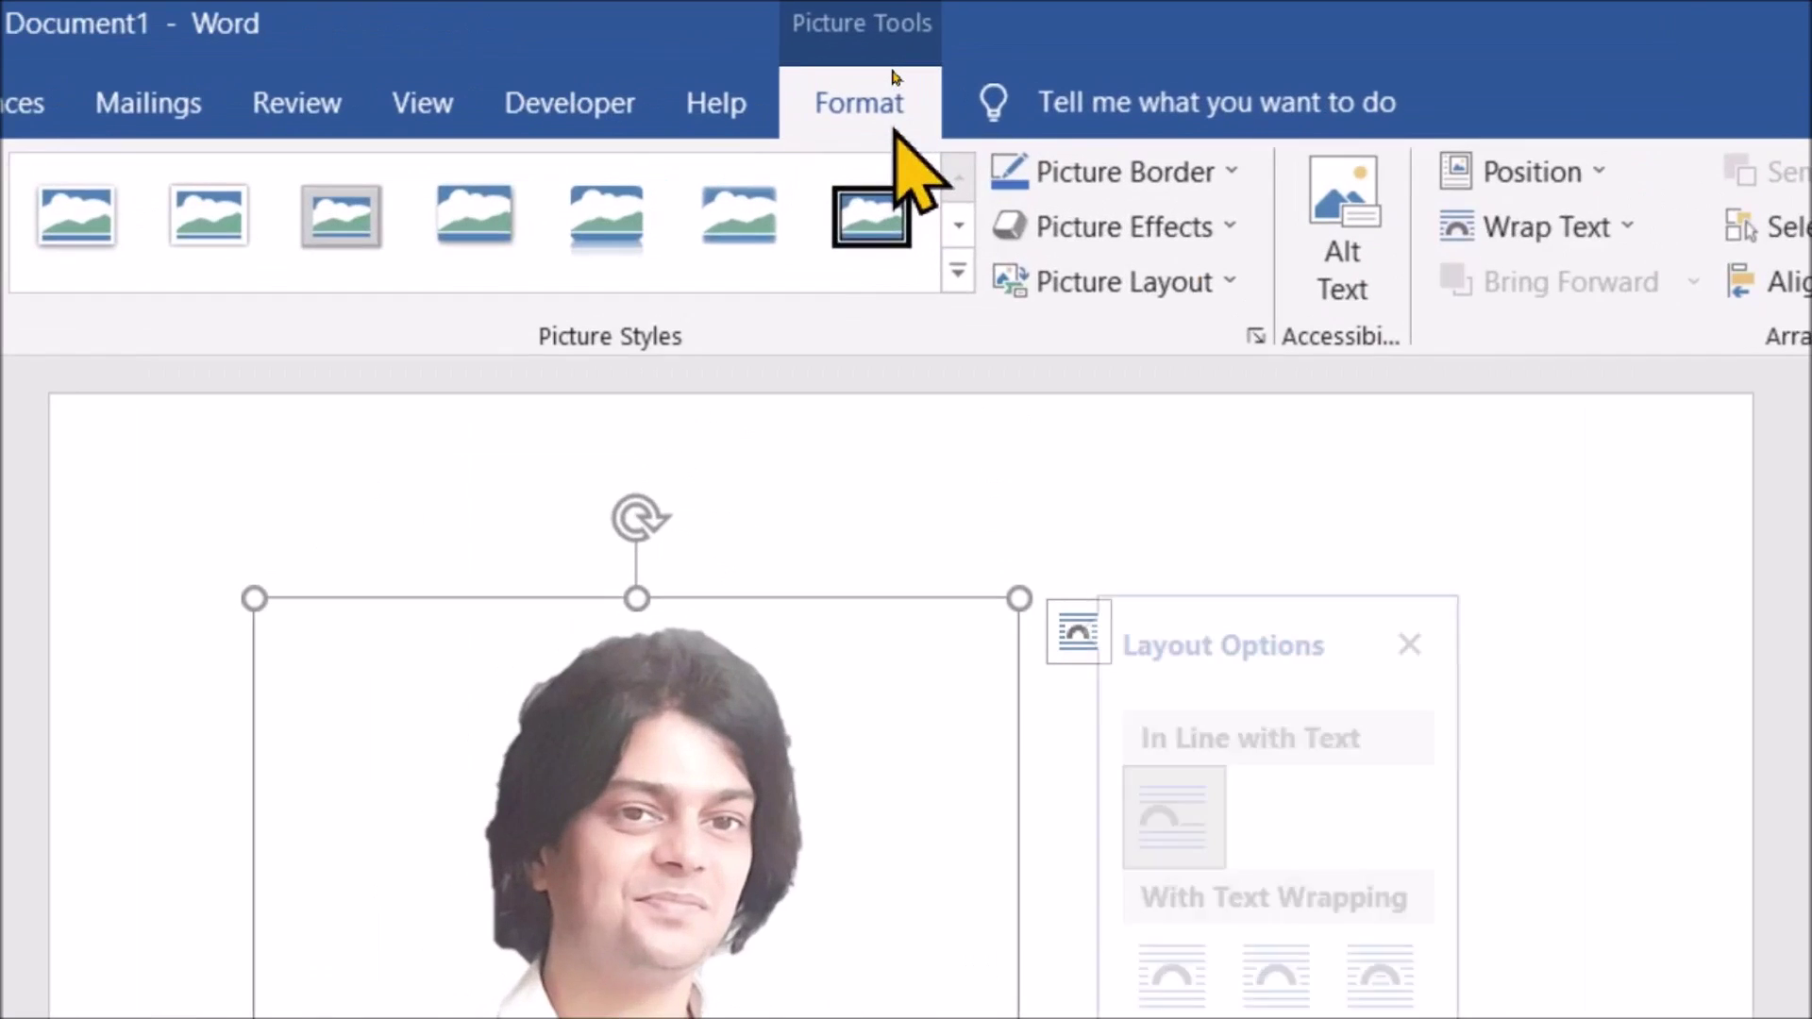
# Set the cutout photo's text wrapping to In Front of Text.
pyautogui.click(891, 68)
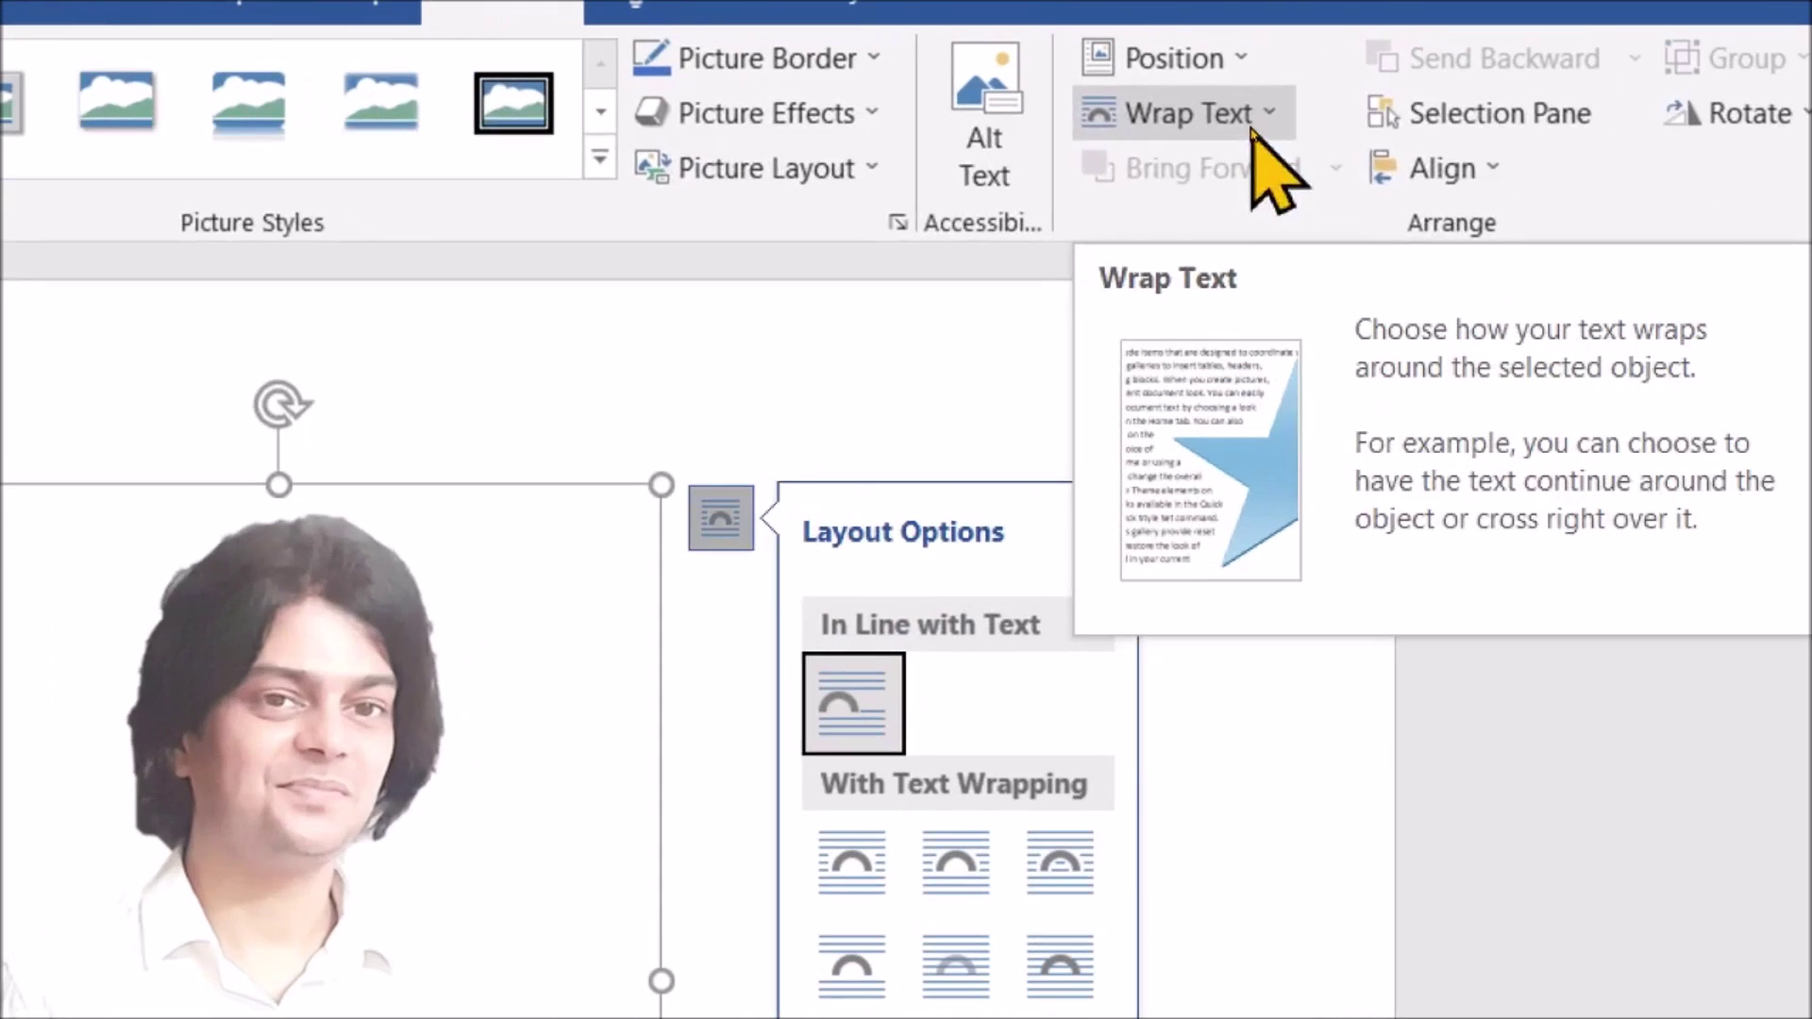
pyautogui.click(1253, 132)
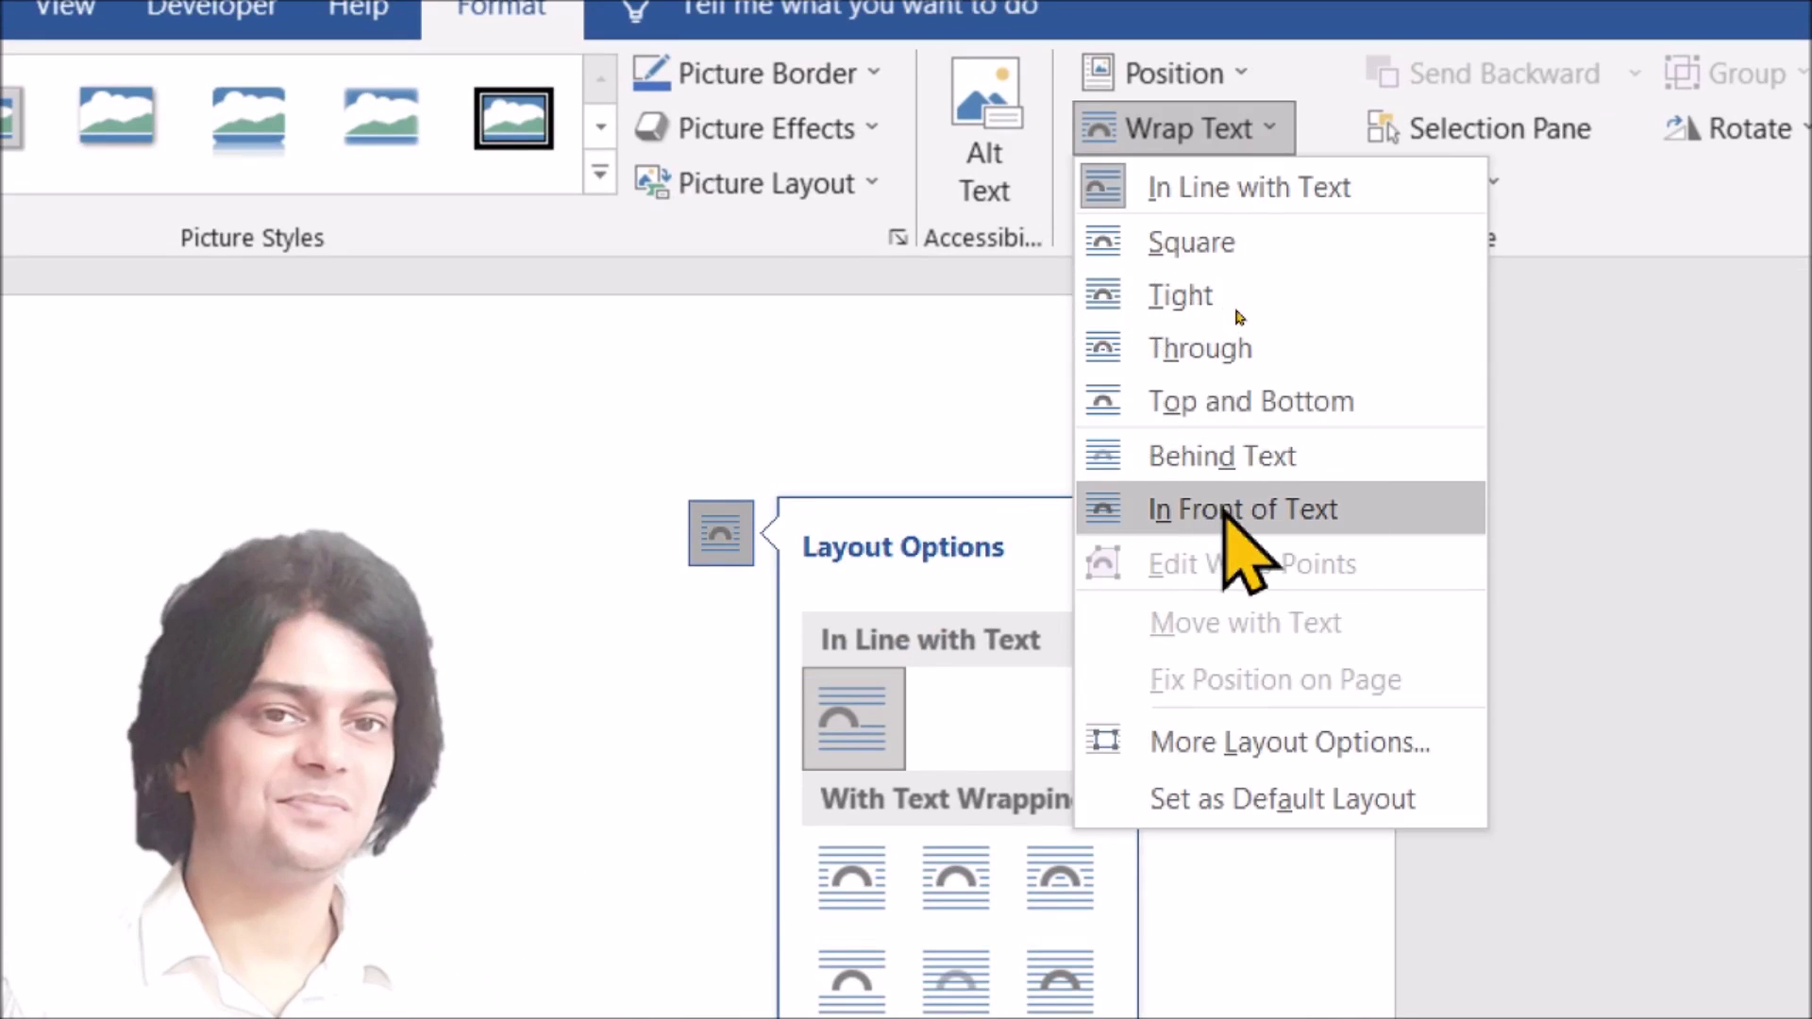
pyautogui.click(1203, 510)
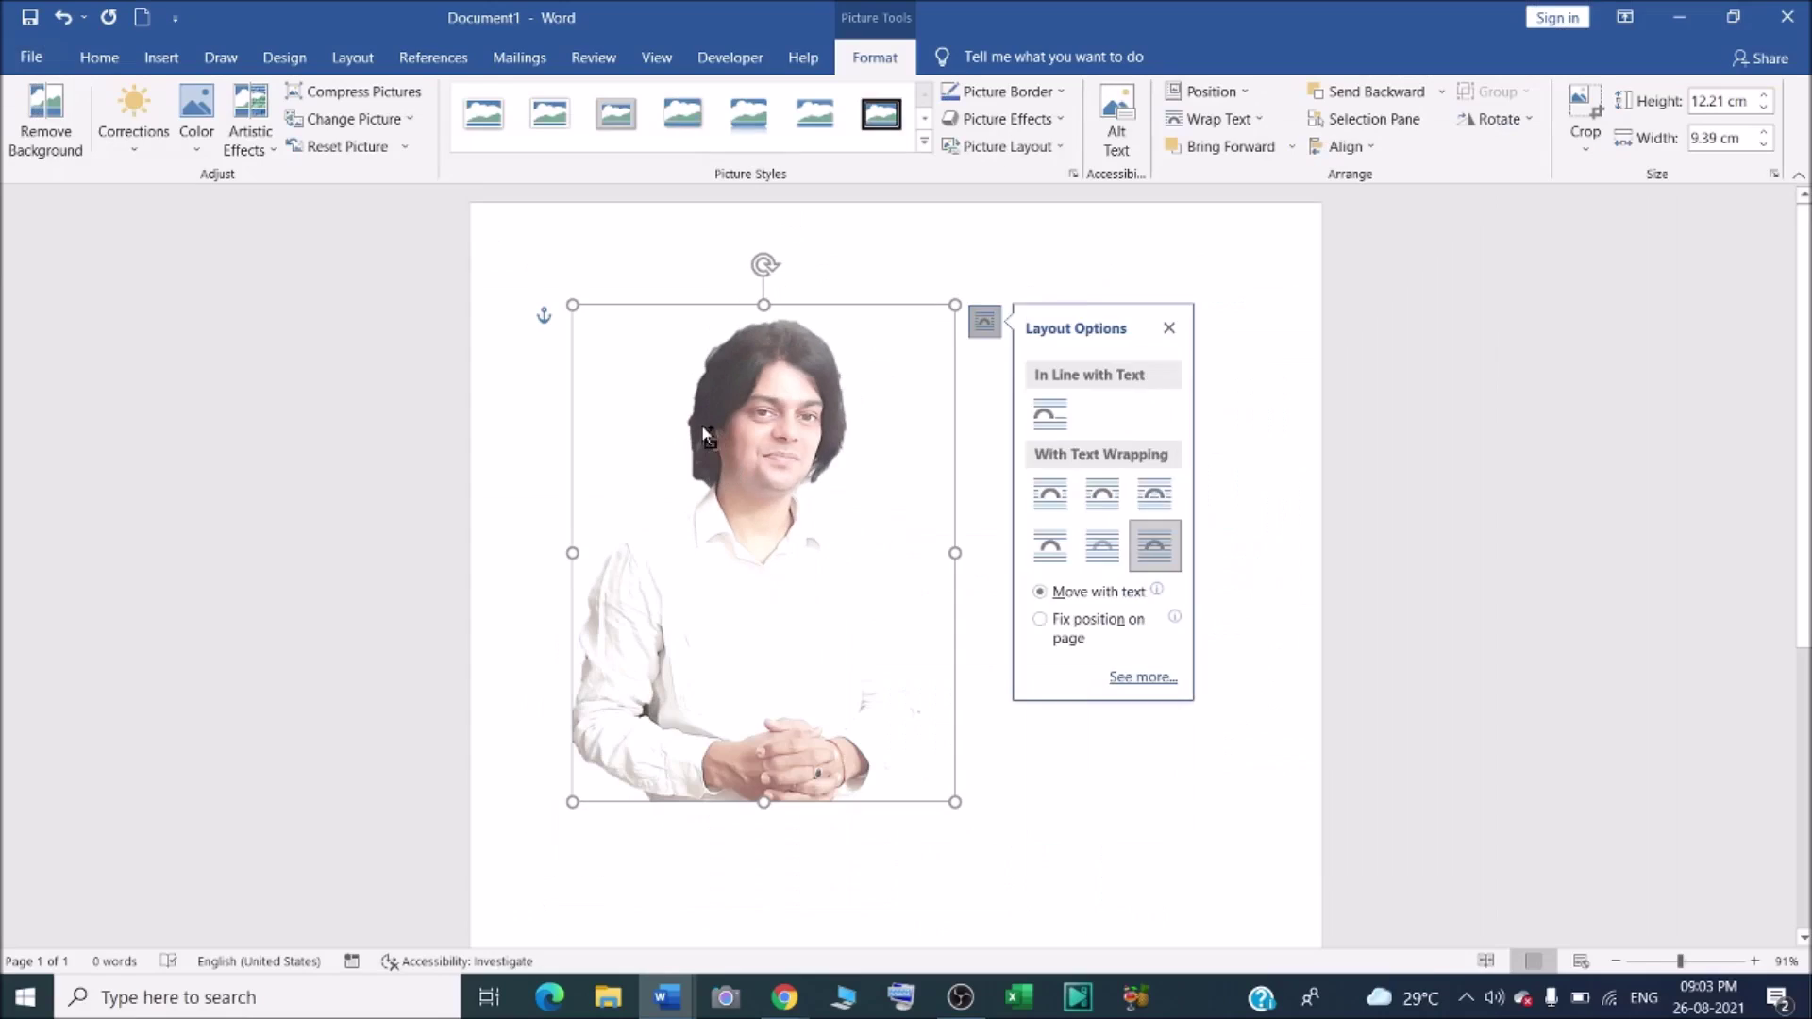
pyautogui.click(226, 746)
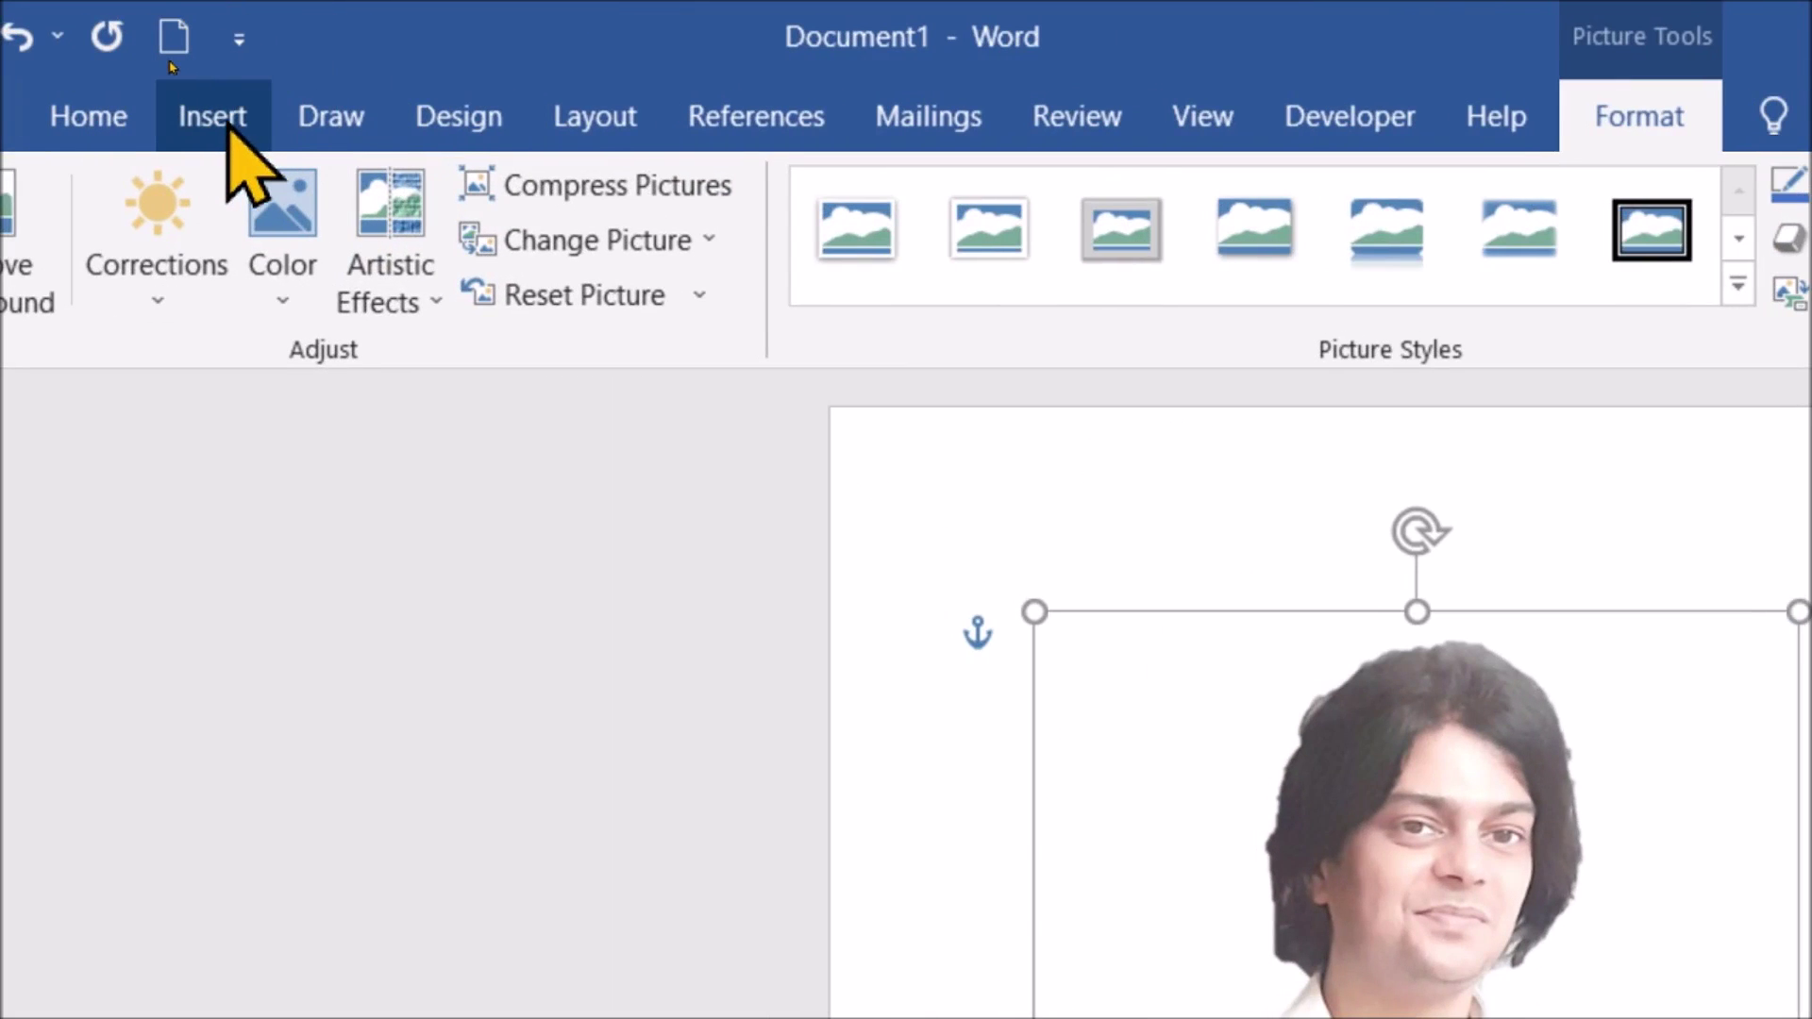
# Draw a Rectangle shape from Insert > Shapes over the photo.
pyautogui.click(229, 123)
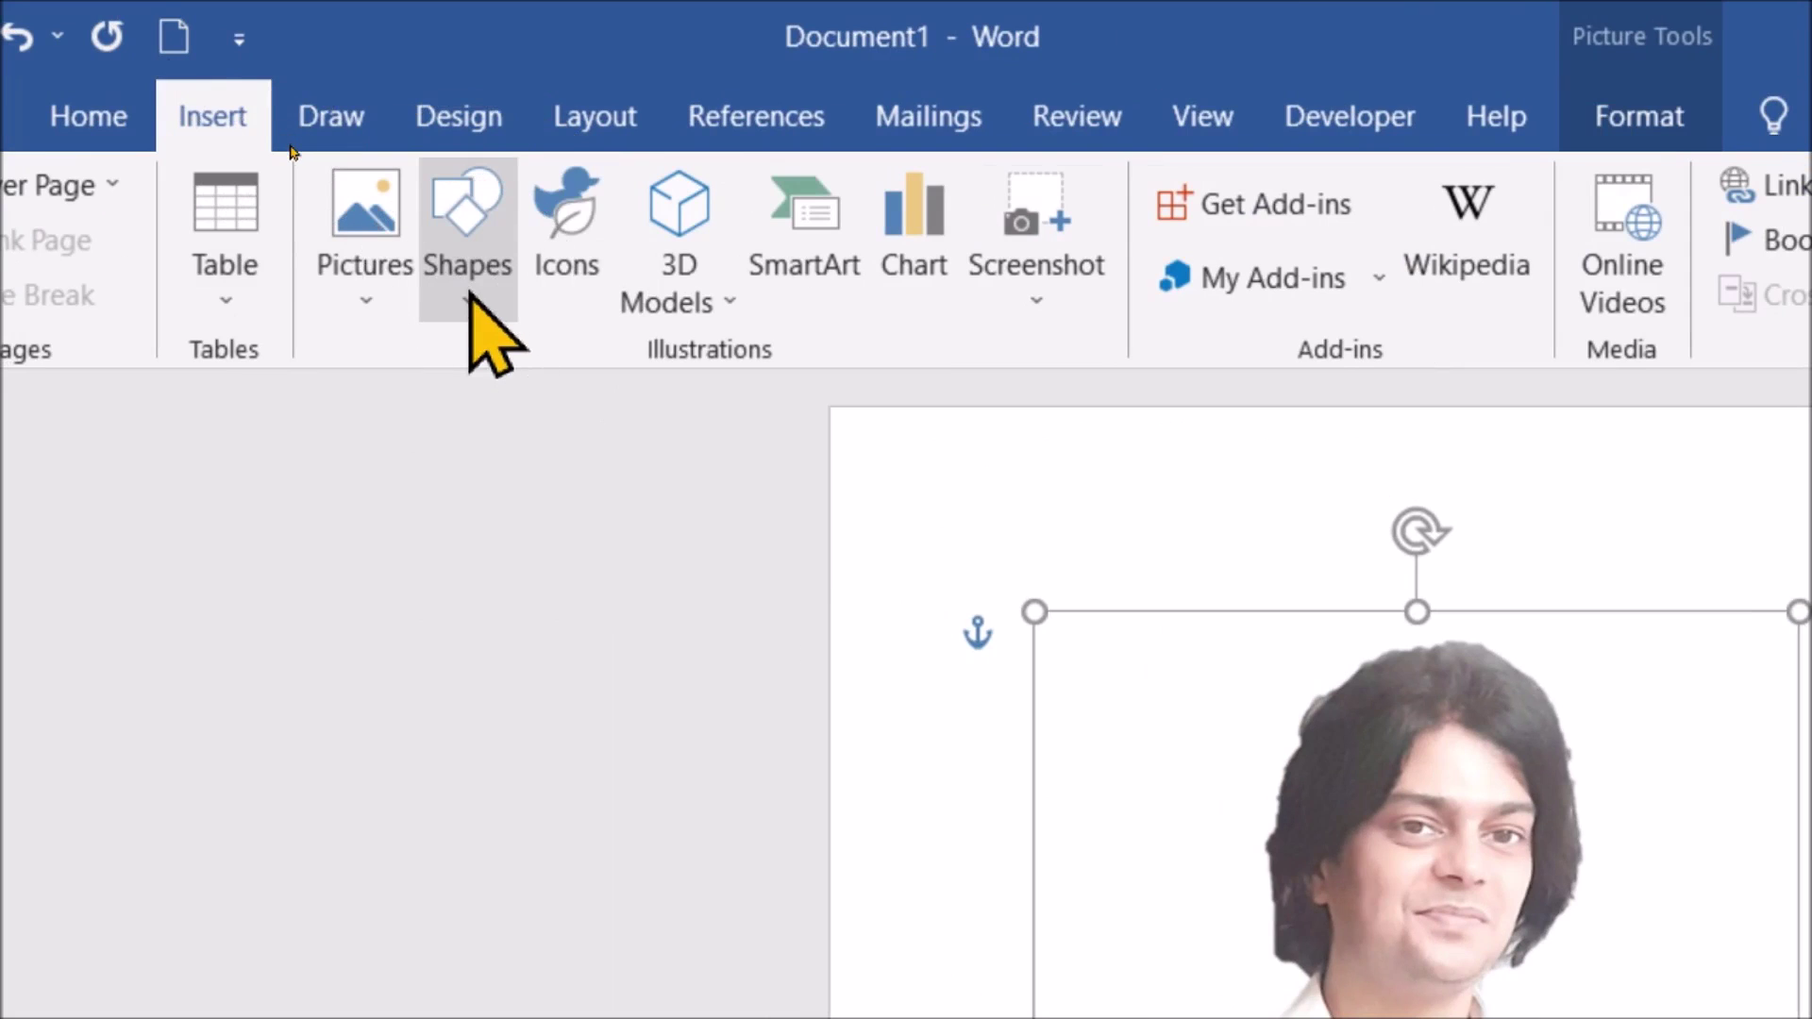
pyautogui.click(472, 300)
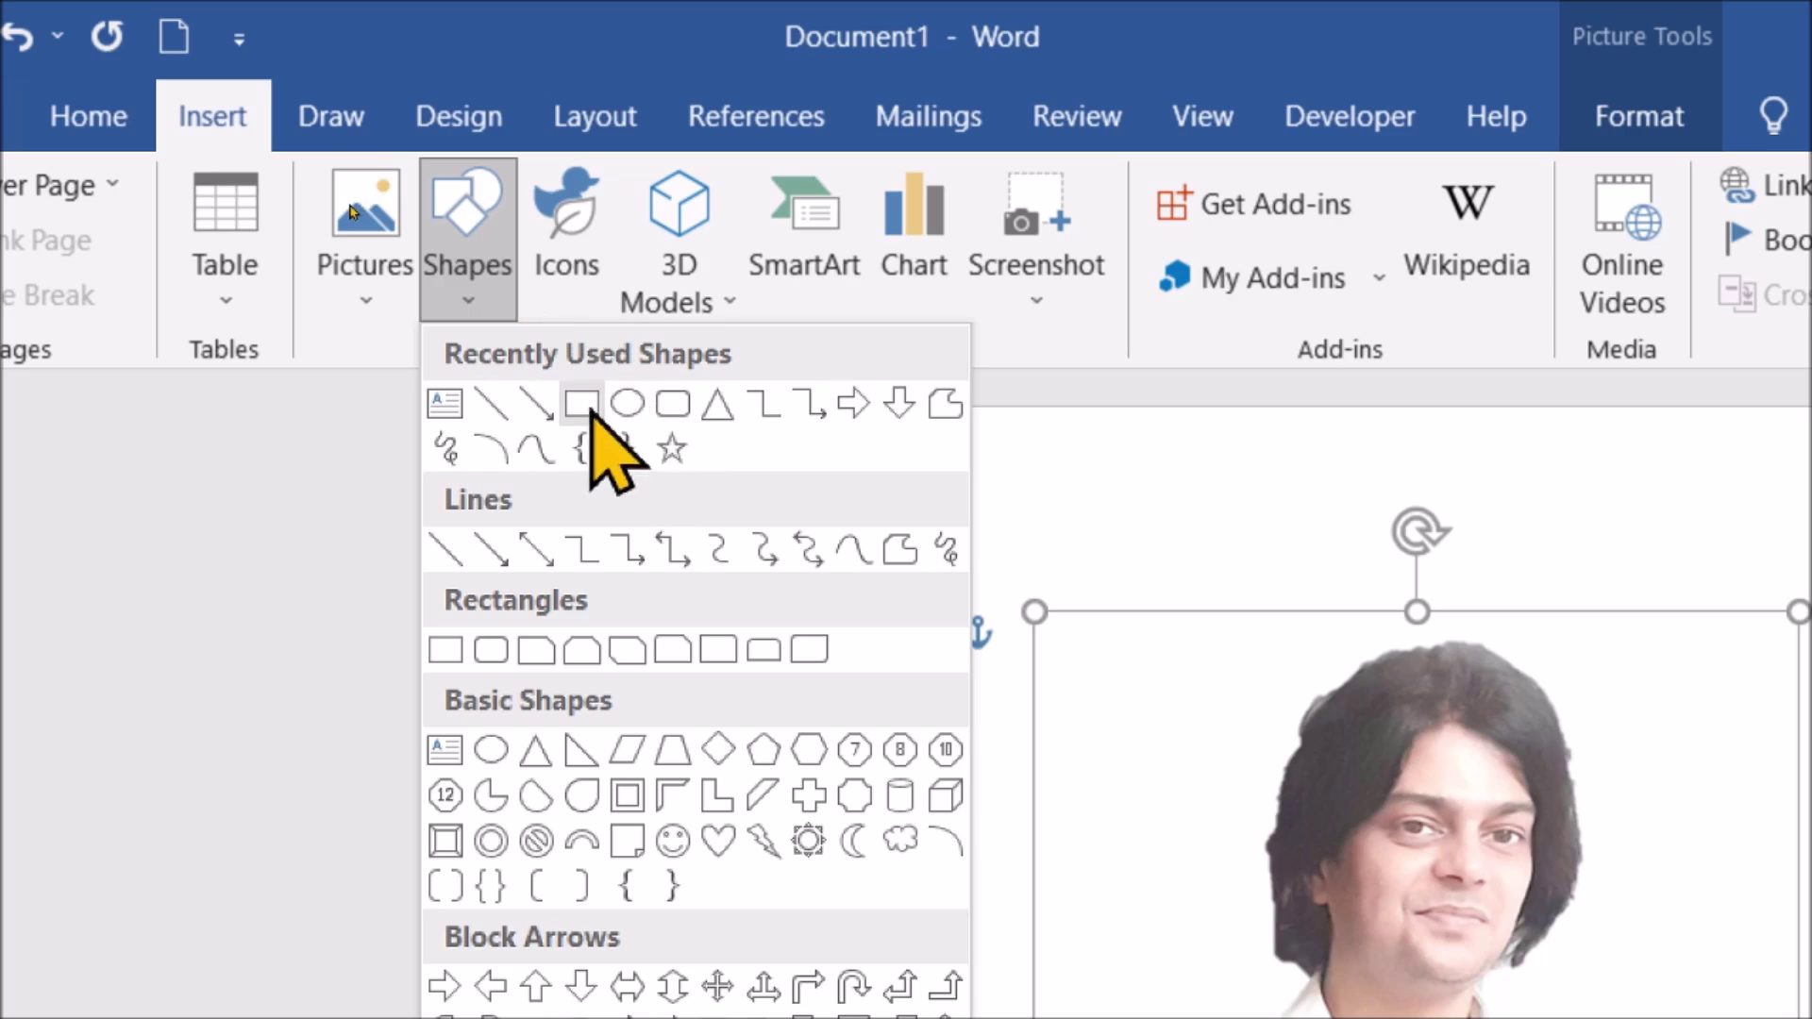
pyautogui.click(580, 403)
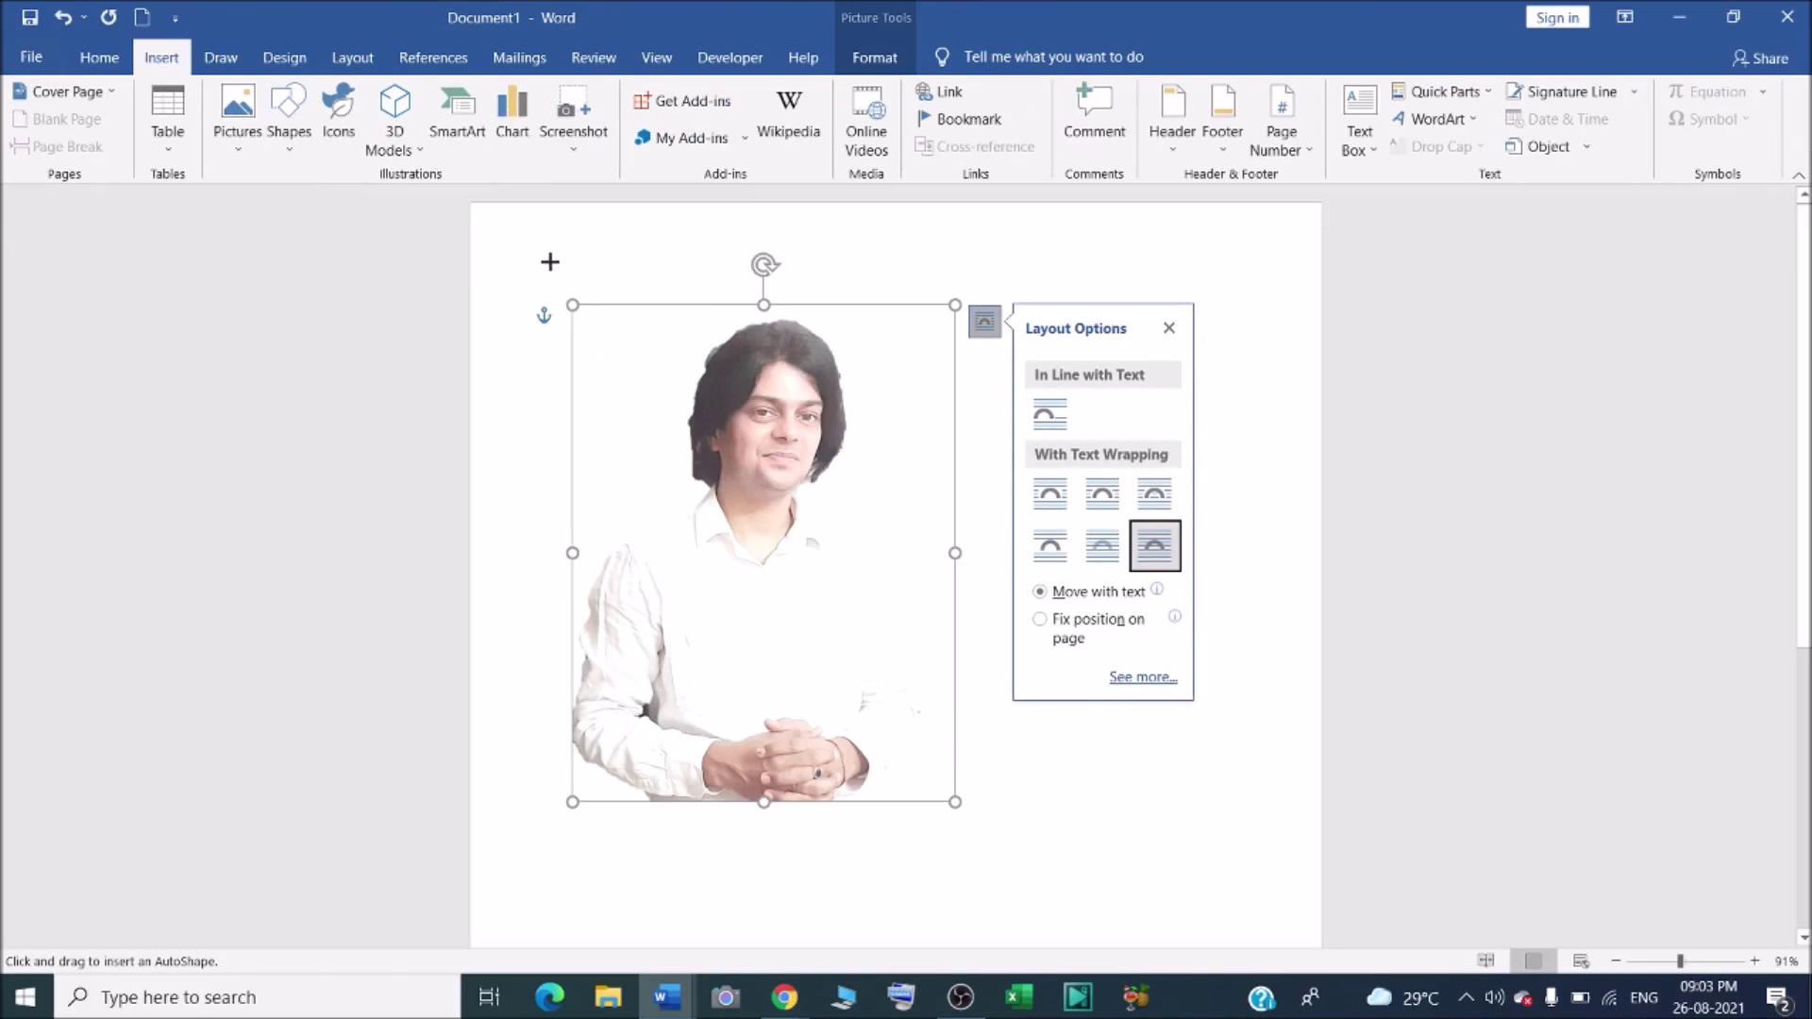
pyautogui.moveTo(561, 279); pyautogui.dragTo(969, 817)
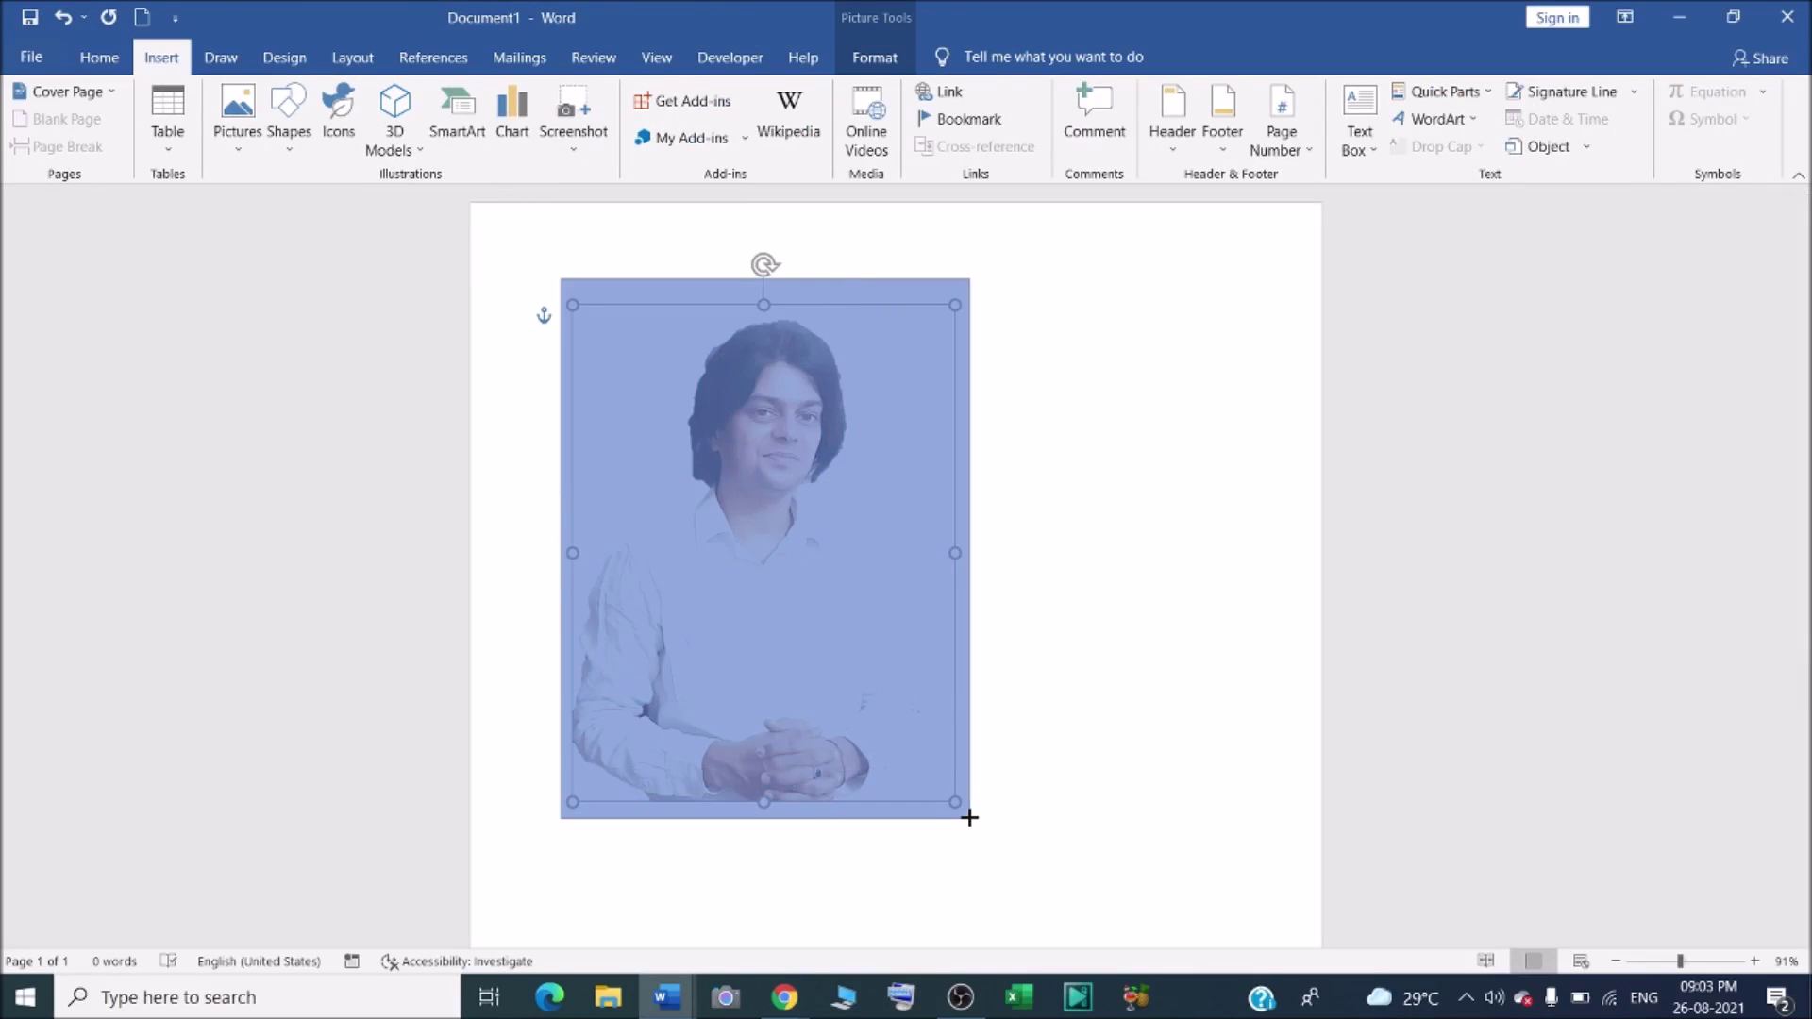
# Finish the rectangle so it covers the whole photo, then bring up its fill colours.
pyautogui.moveTo(969, 817); pyautogui.dragTo(969, 817)
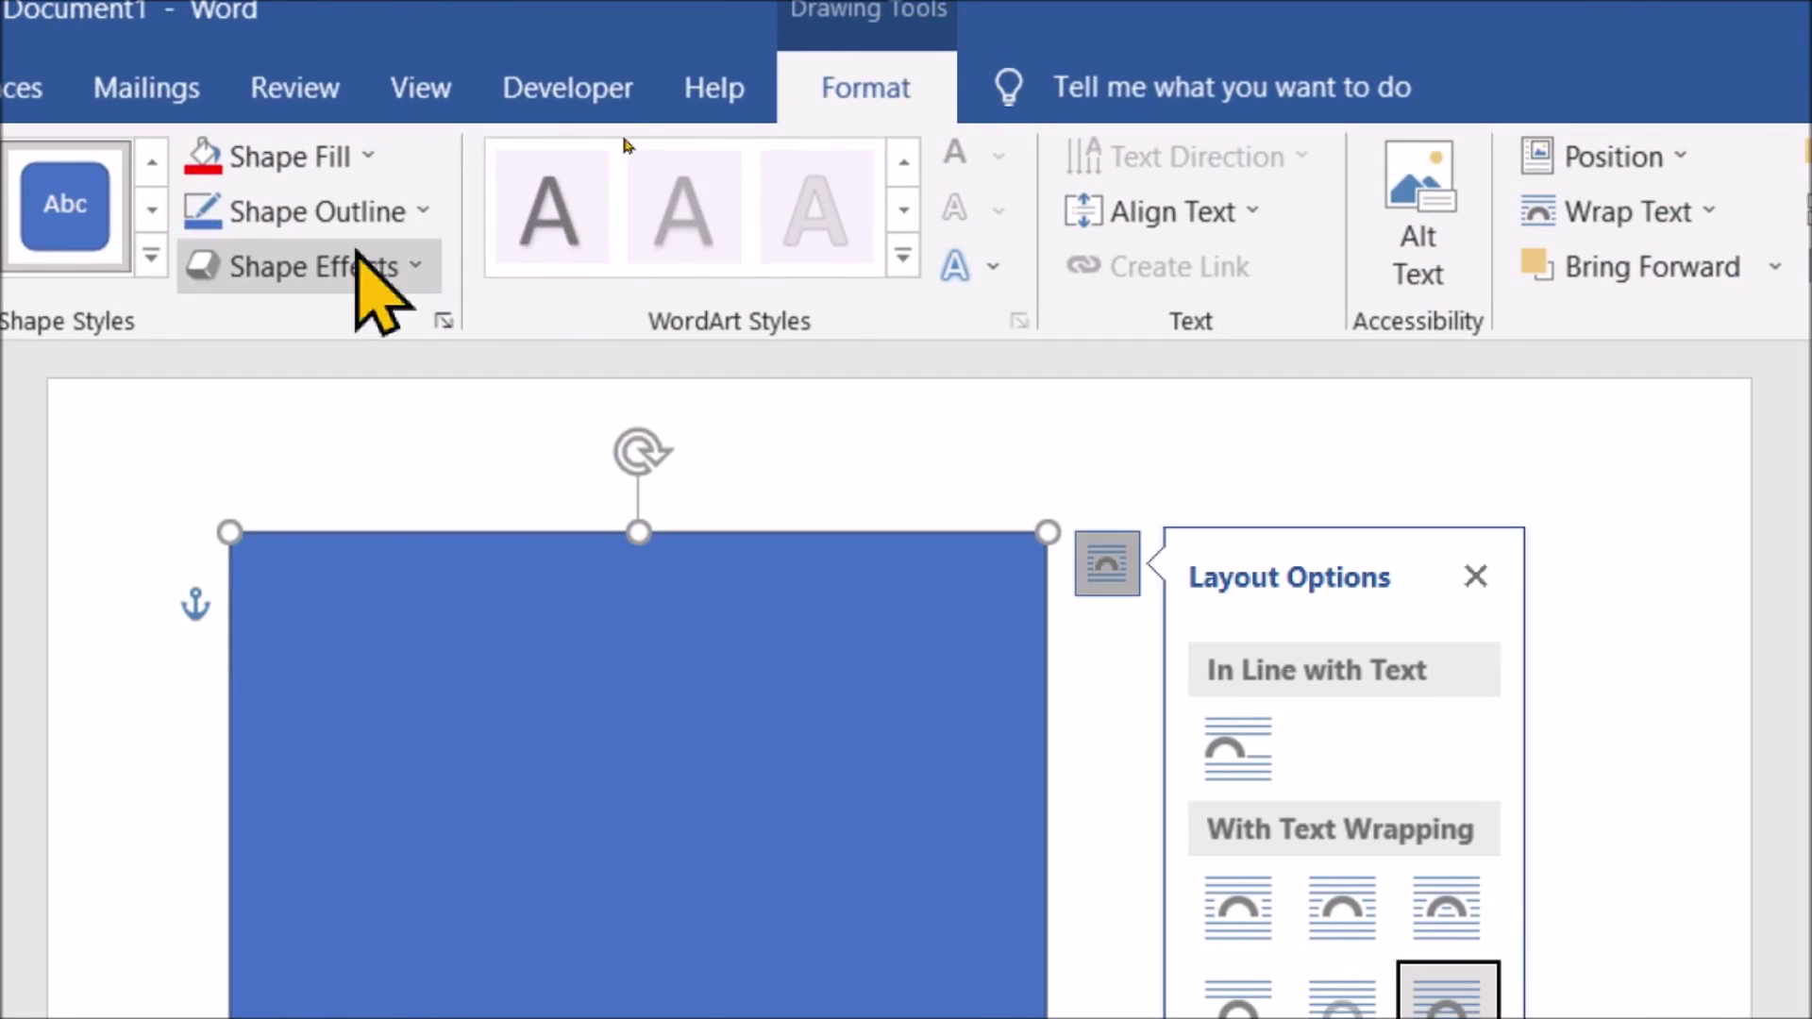
pyautogui.click(345, 178)
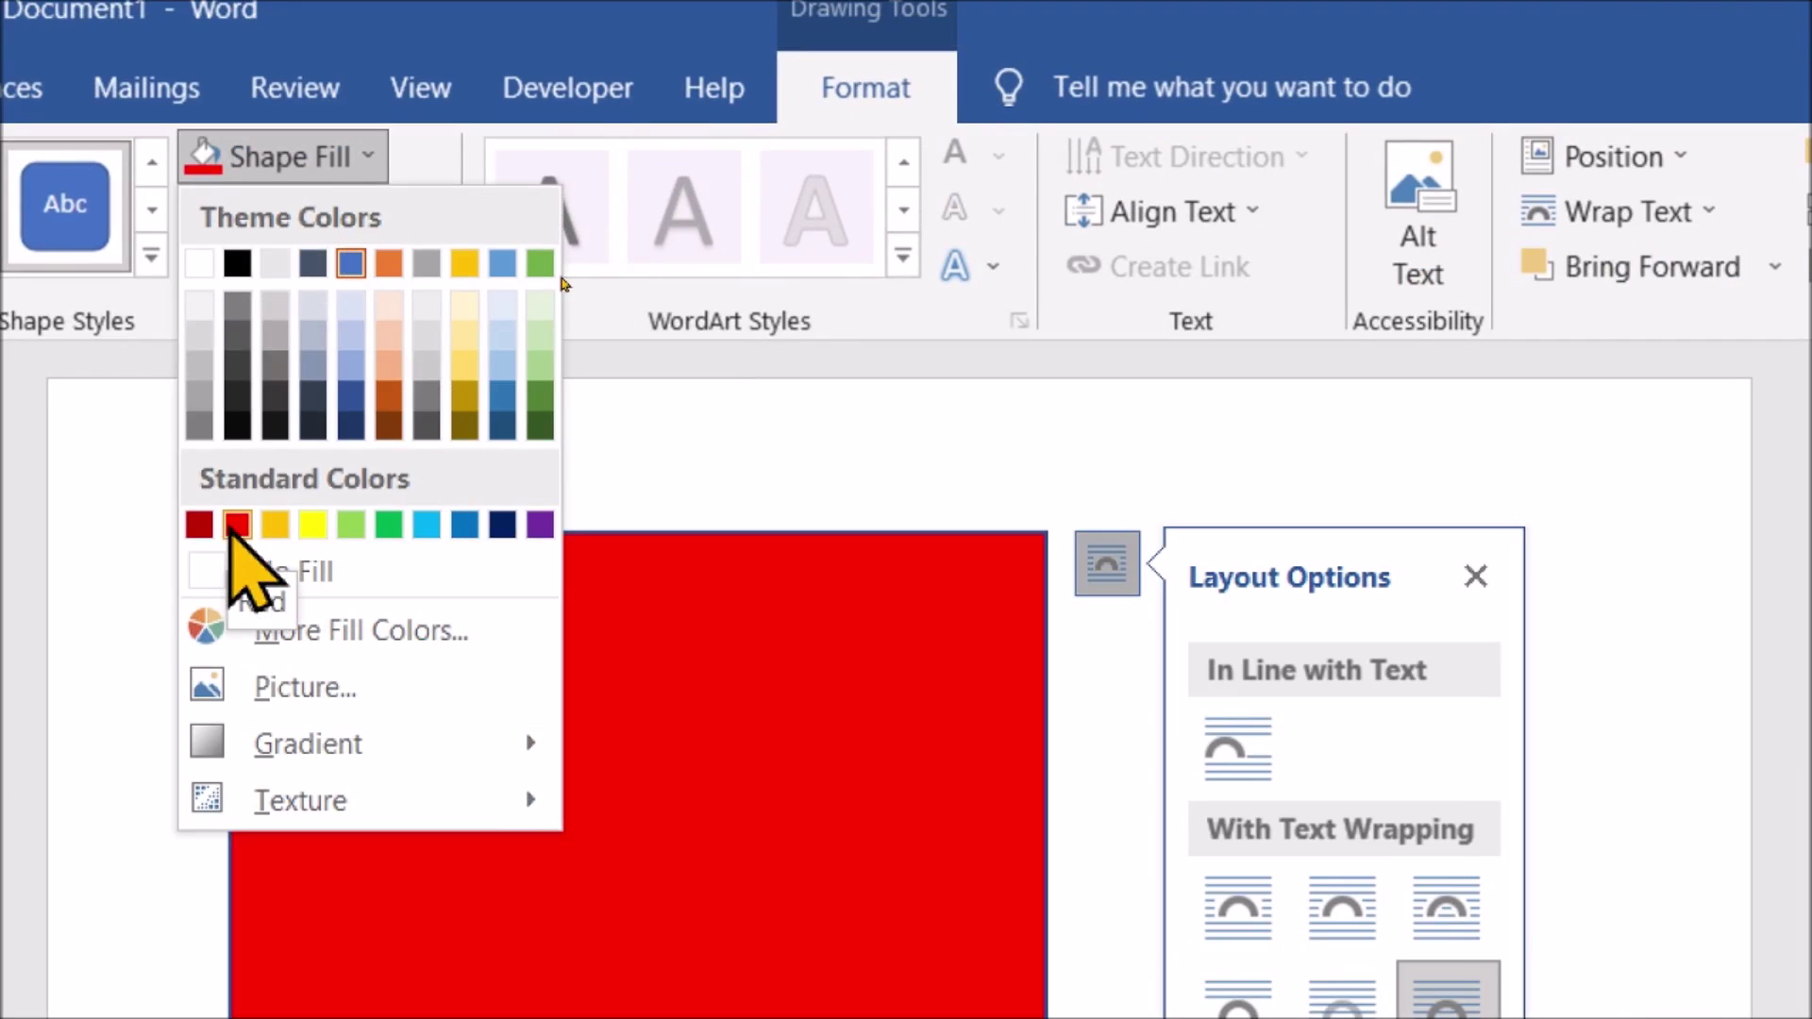
# Fill the rectangle with Red from Standard Colors.
pyautogui.click(236, 524)
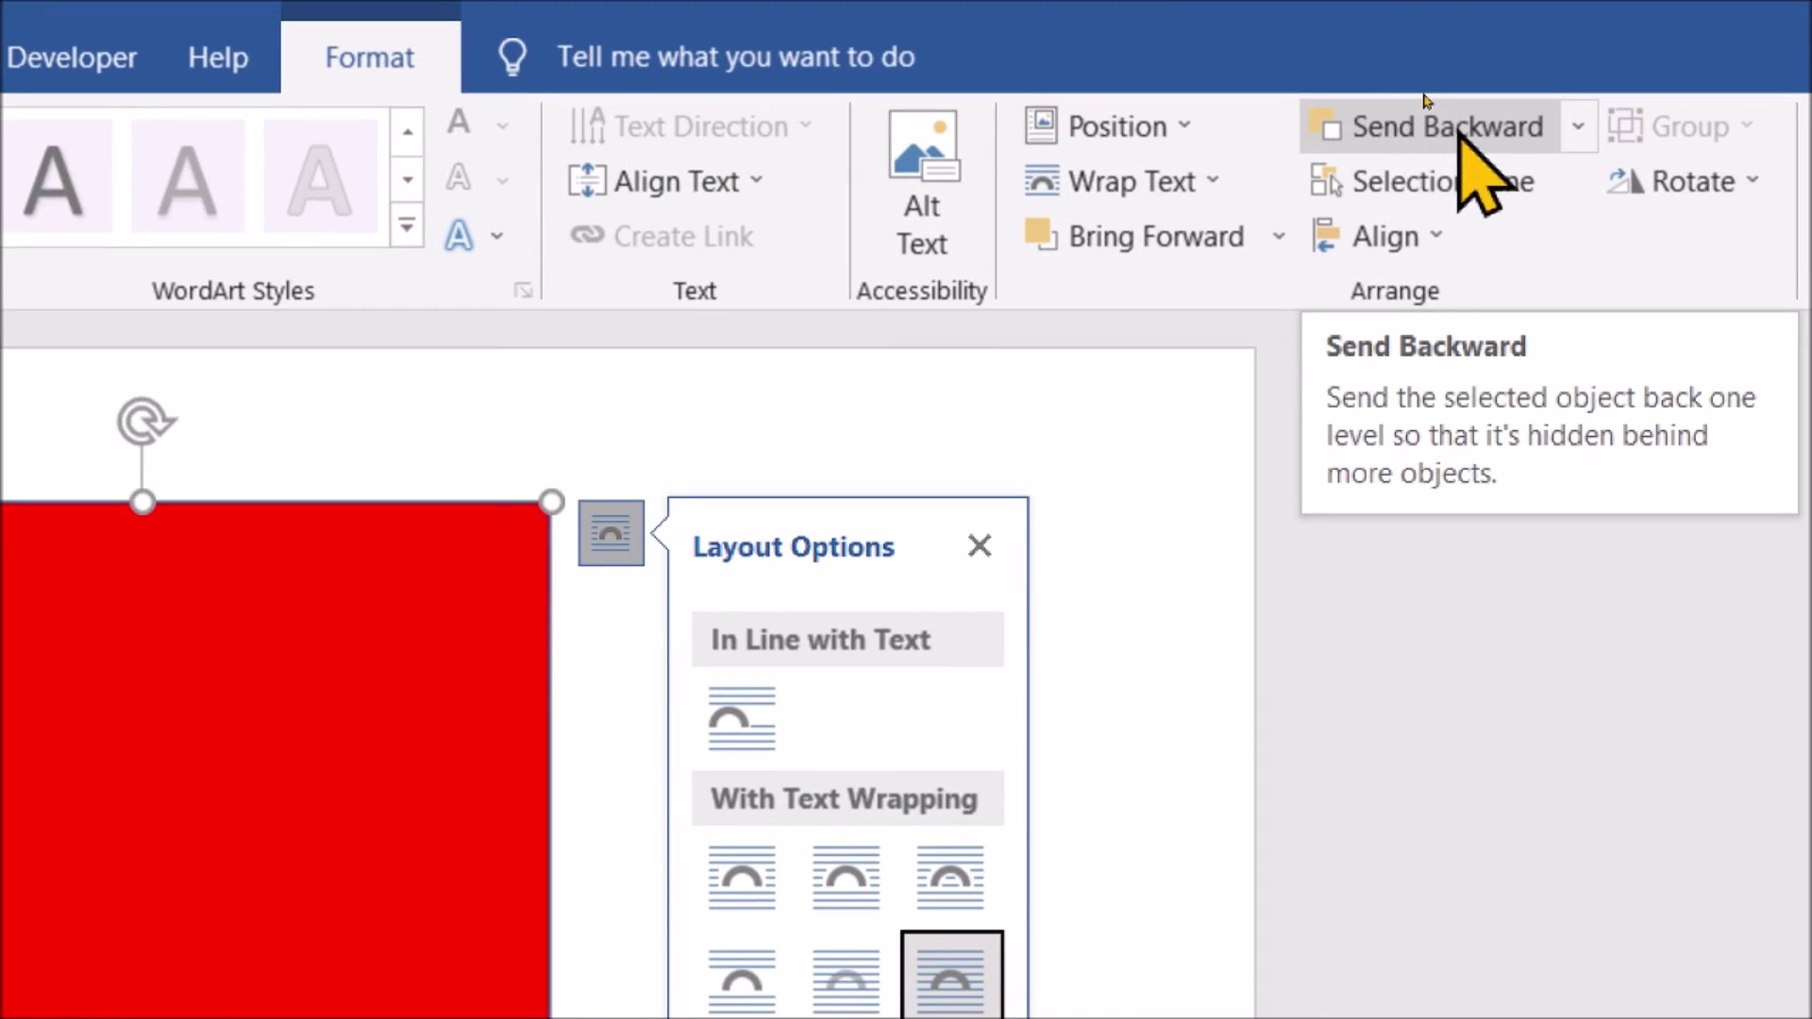
# Send the red rectangle backward so it sits behind the cutout portrait.
pyautogui.click(1458, 132)
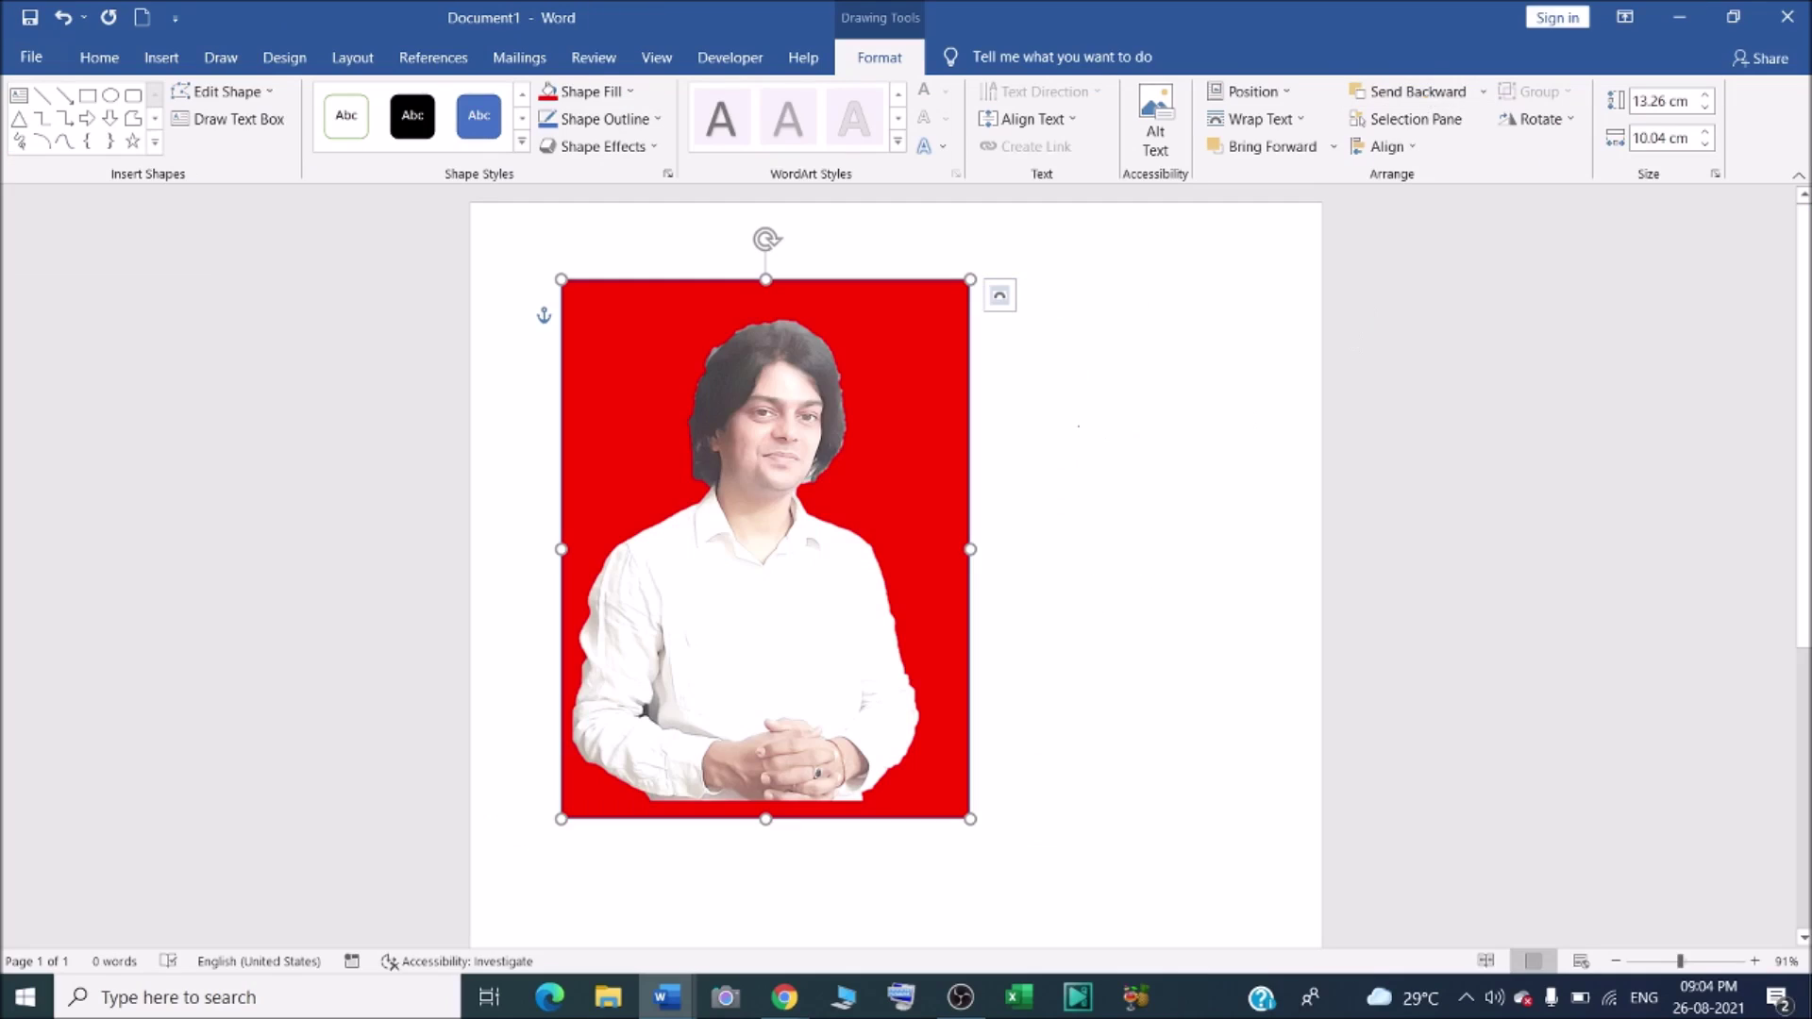